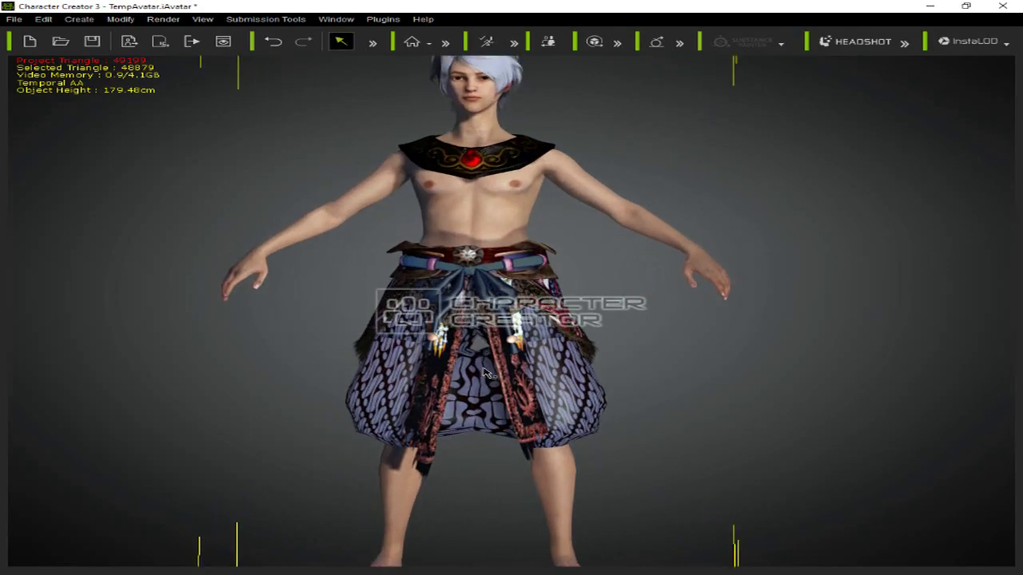
Step: Select the Celana Samurai pants in the viewport and bring up the scene item list
click(467, 400)
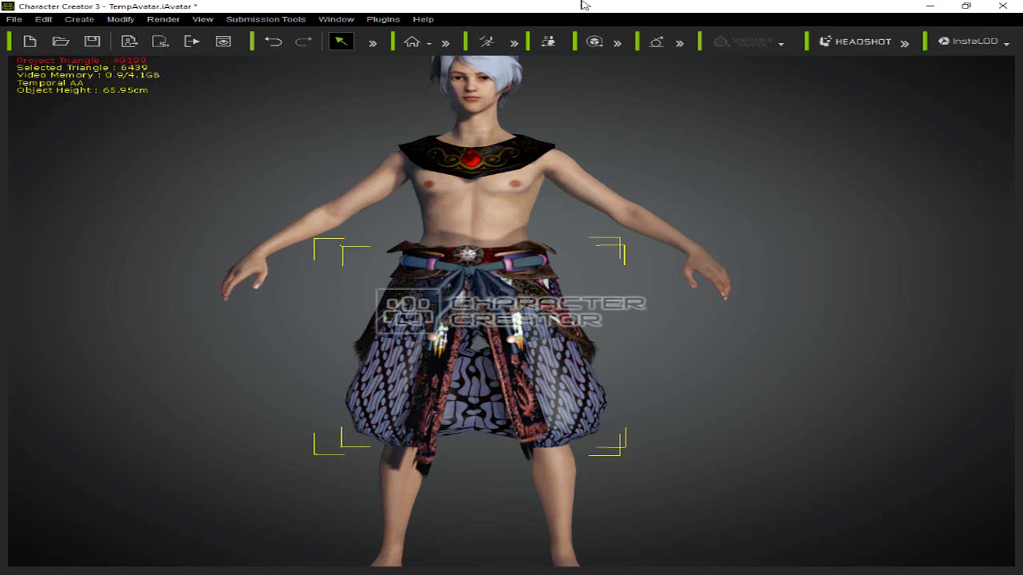
key(F2)
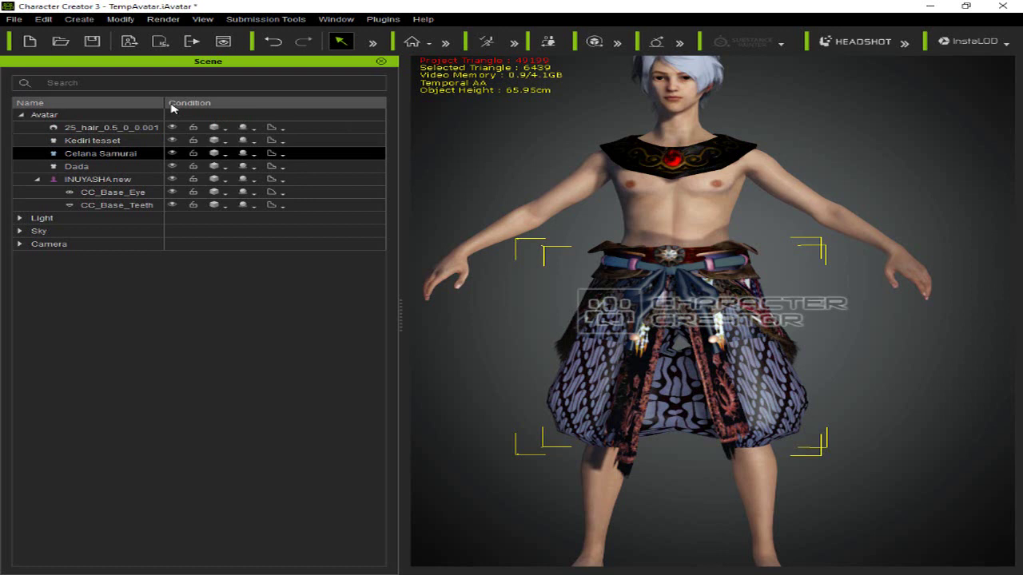
Step: Set the Celana Samurai pants' display mode to Wireframe in the Scene Manager
drag(165, 100, 109, 99)
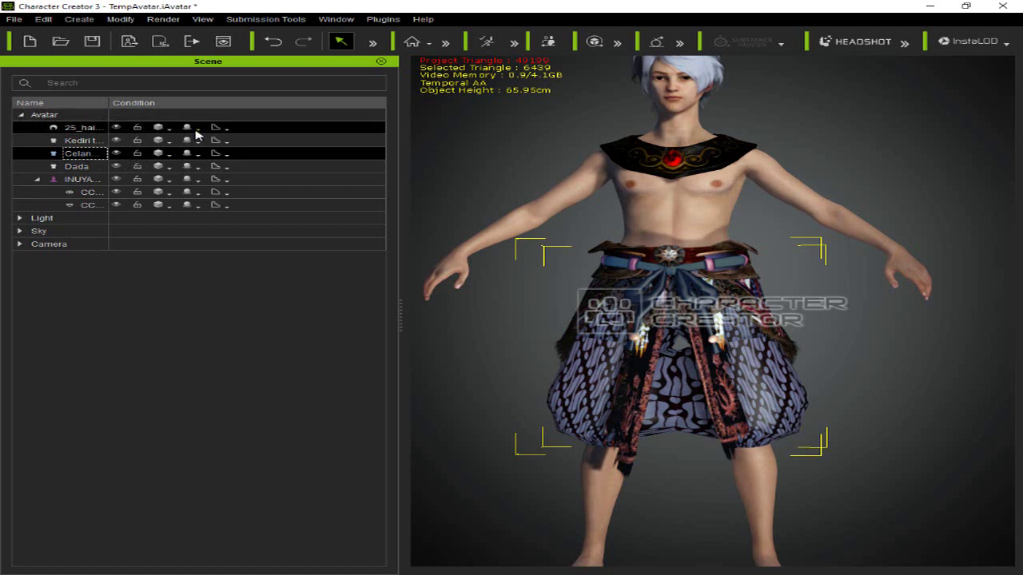
click(170, 154)
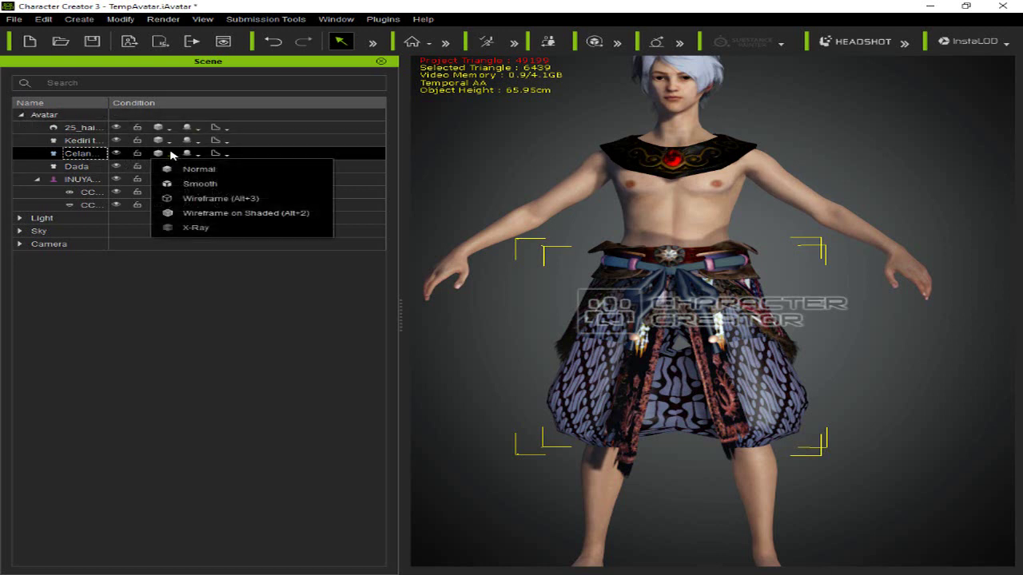
click(193, 199)
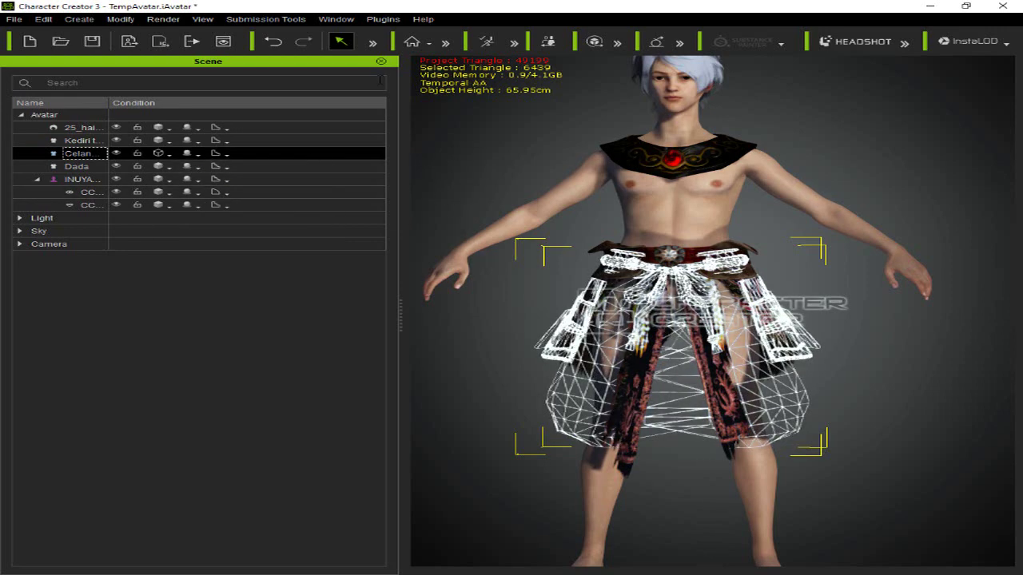
click(381, 64)
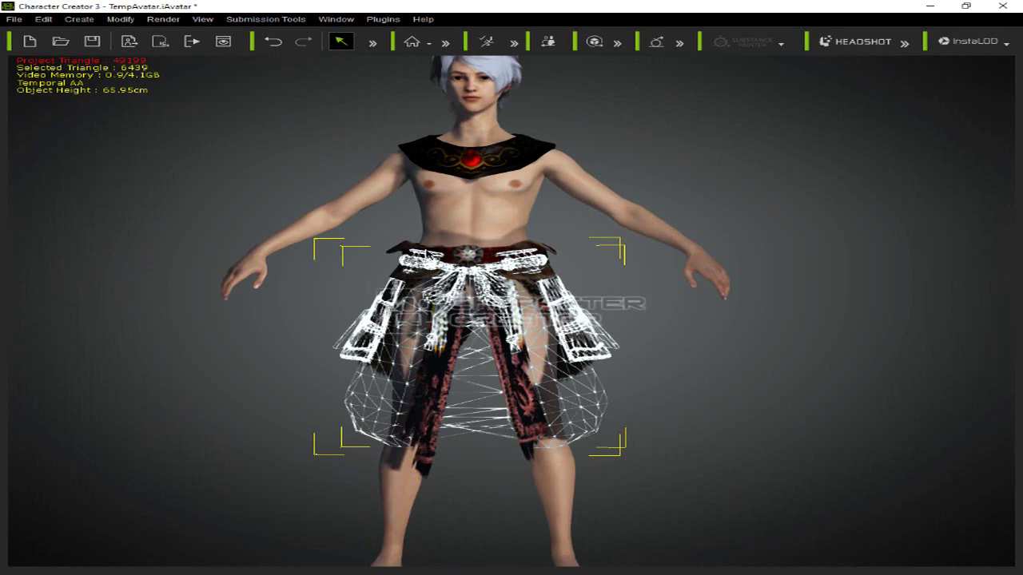
Step: Show the Modify panel with the Kediri tesset cloth selected
click(334, 19)
click(344, 68)
click(565, 449)
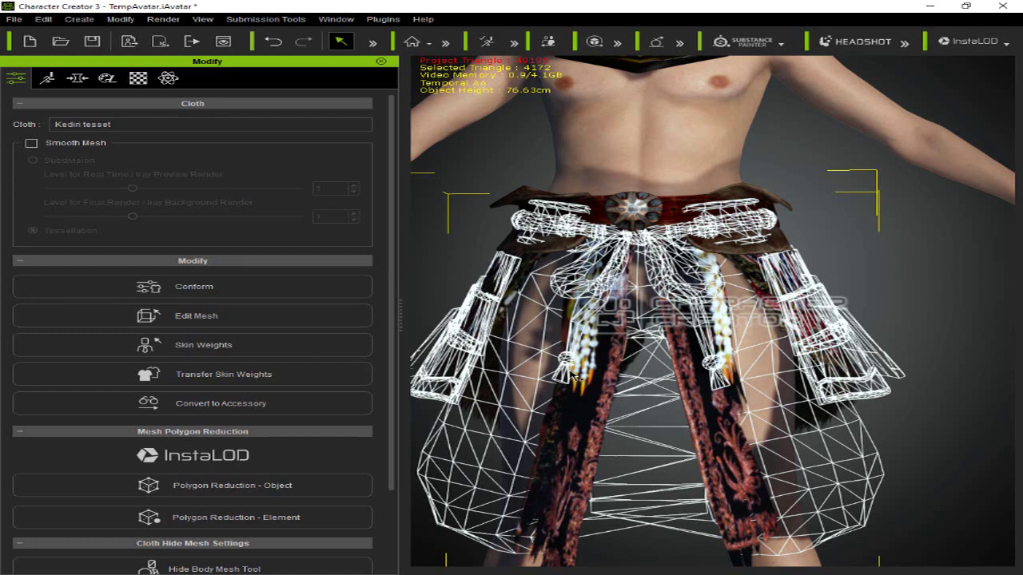
Step: Hide the Kediri tesset sash and select the Celana Samurai pants for modification
key(F4)
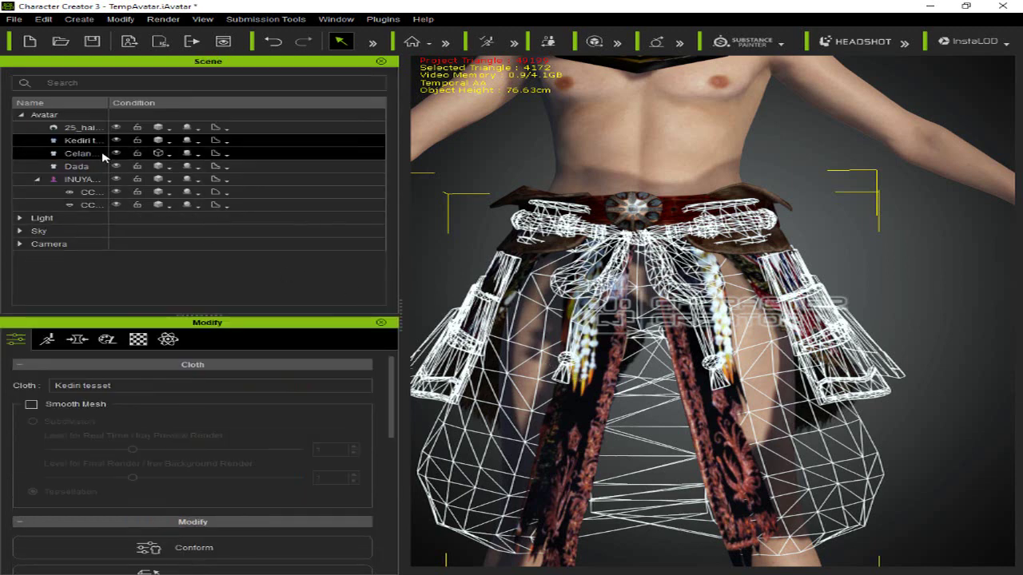
click(117, 140)
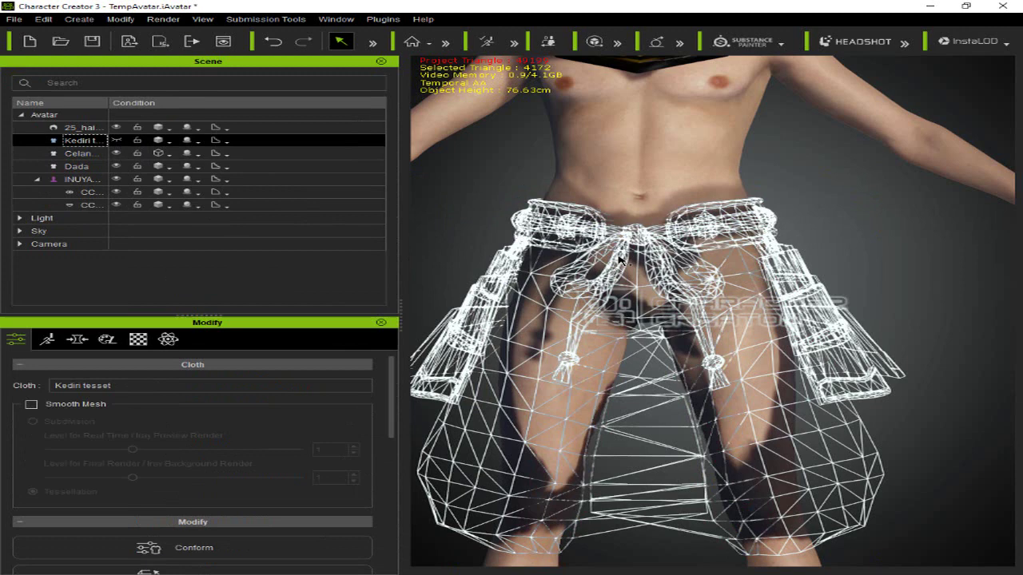
click(122, 152)
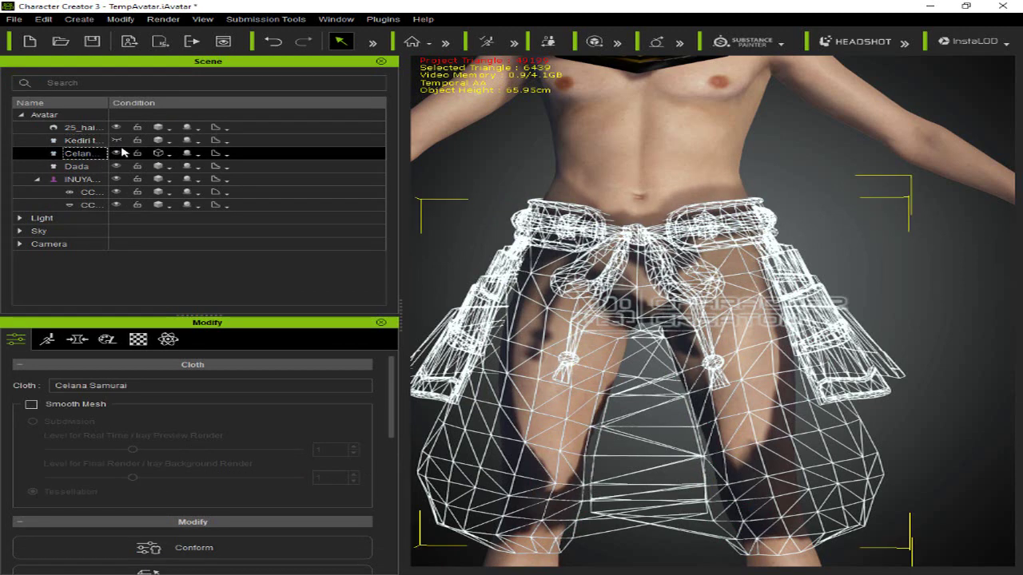
click(381, 62)
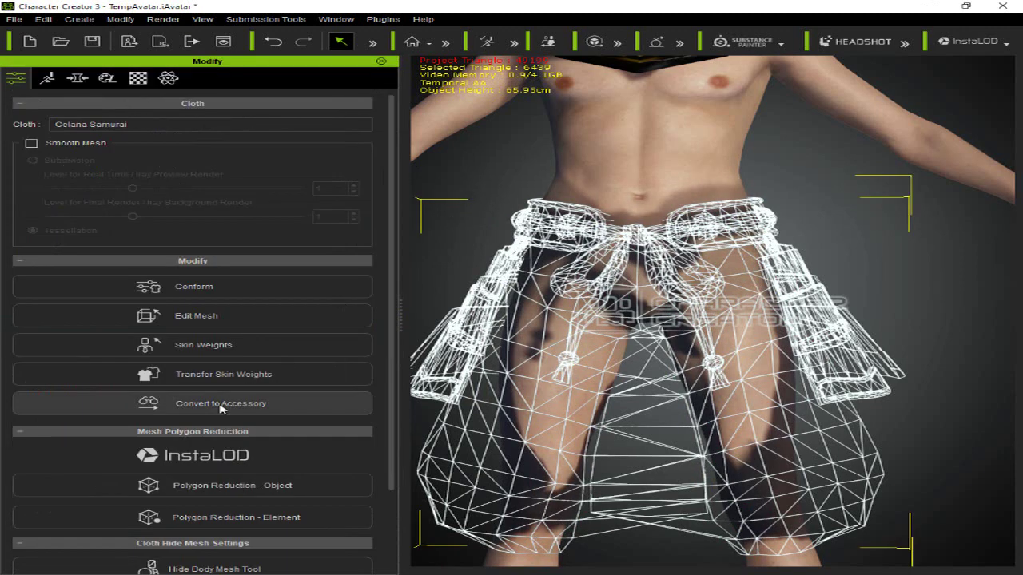
mouse_move(401, 320)
mouse_down()
mouse_move(395, 309)
mouse_move(206, 320)
mouse_up()
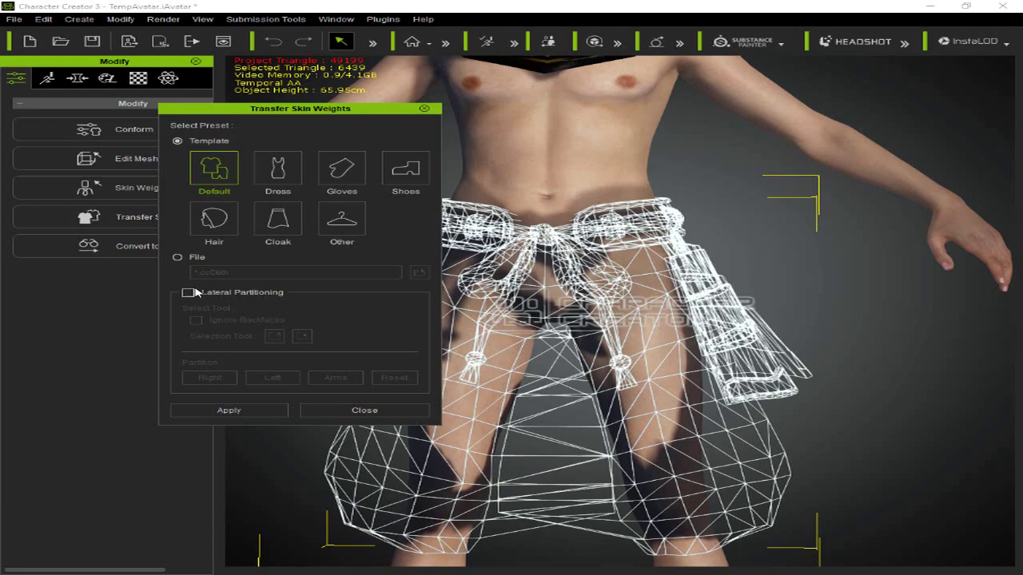
Step: Enable Lateral Partitioning for the pants' skin weights and zoom into the pants
click(189, 294)
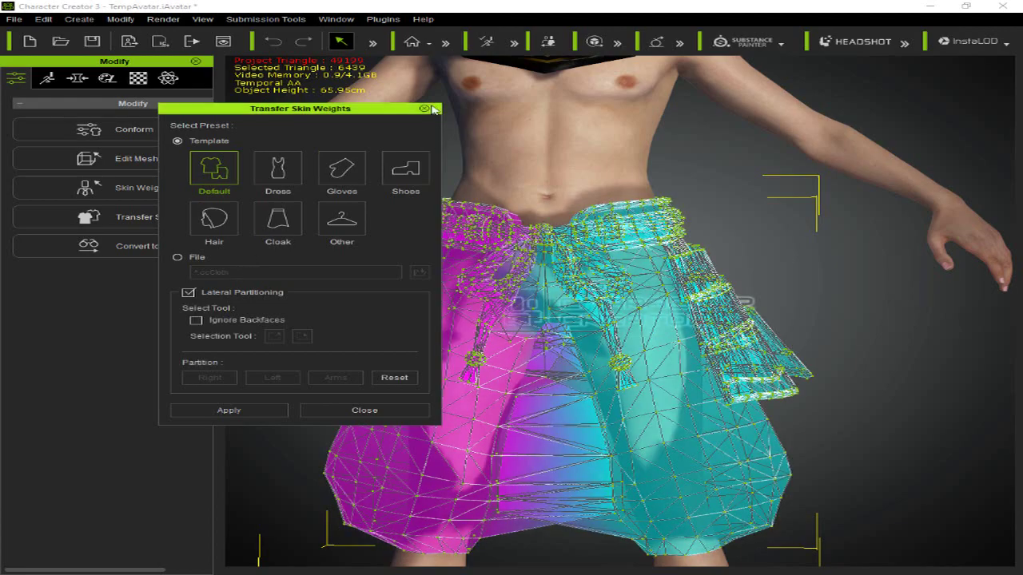
drag(416, 108, 346, 119)
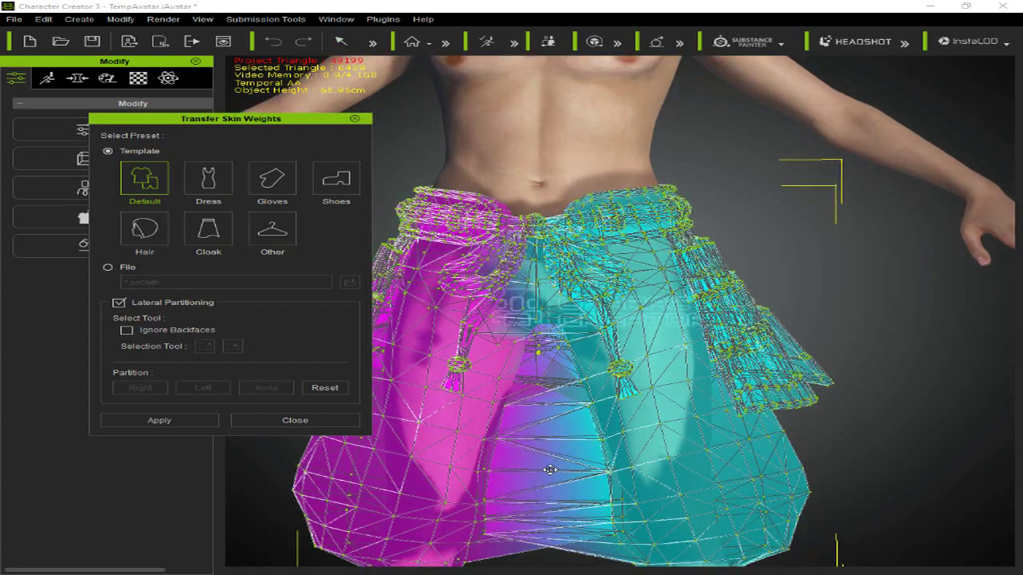
scroll(577, 335, up, 2)
scroll(577, 336, up, 2)
scroll(598, 308, up, 1)
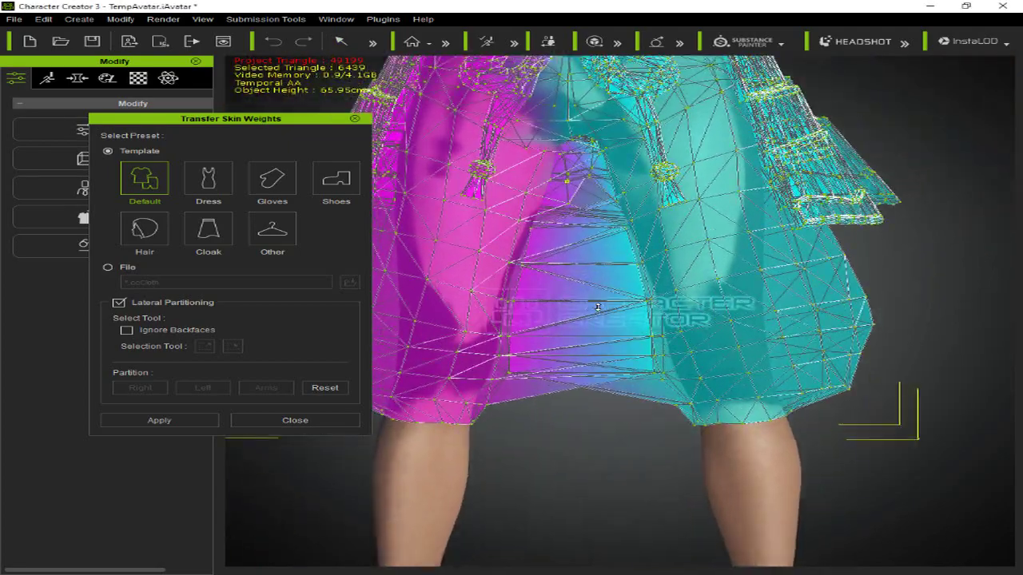
scroll(589, 303, up, 1)
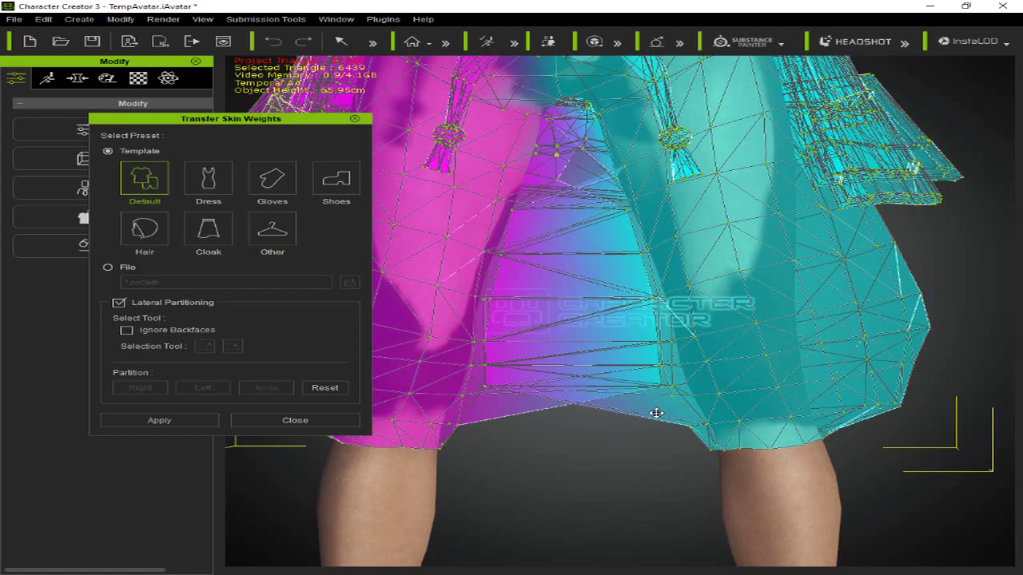
Step: Select faces on the pants mesh between the legs and grow the selection
key(q)
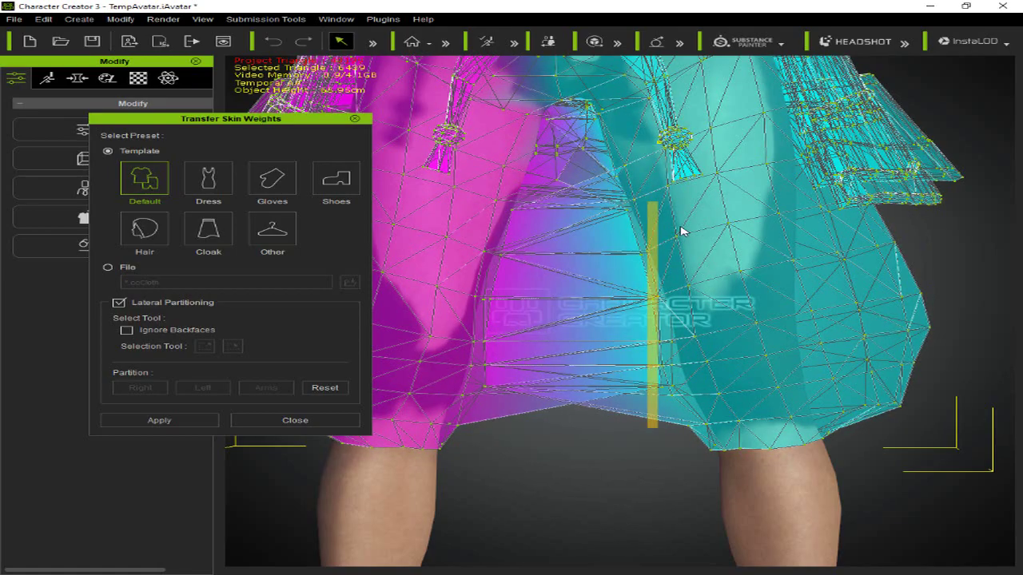
click(640, 266)
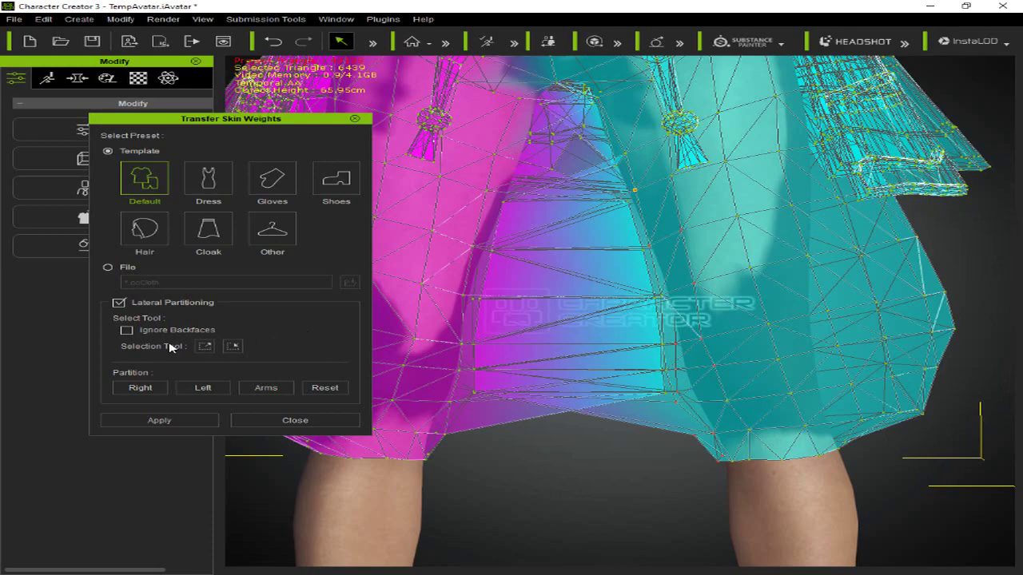
click(205, 346)
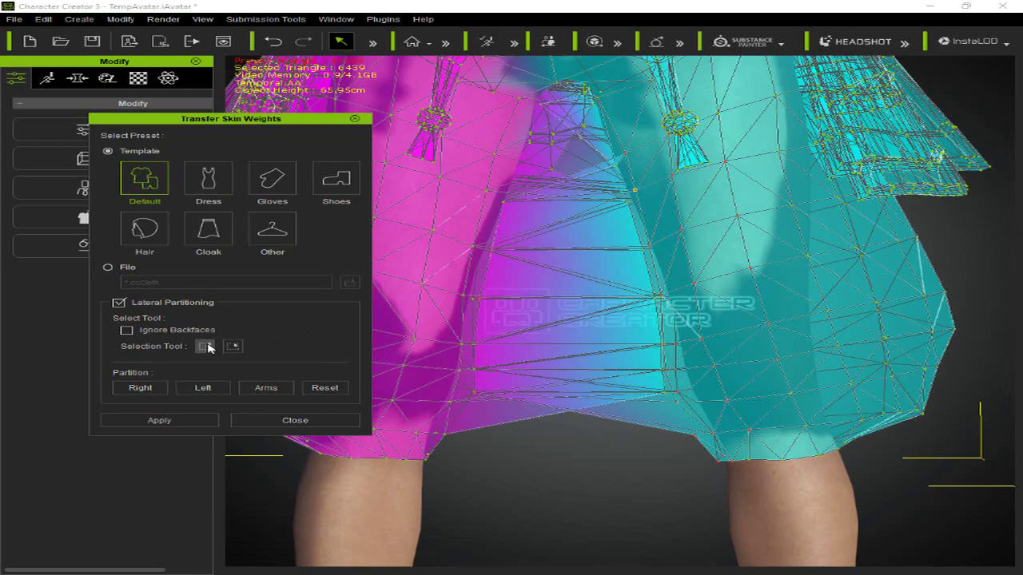
click(207, 347)
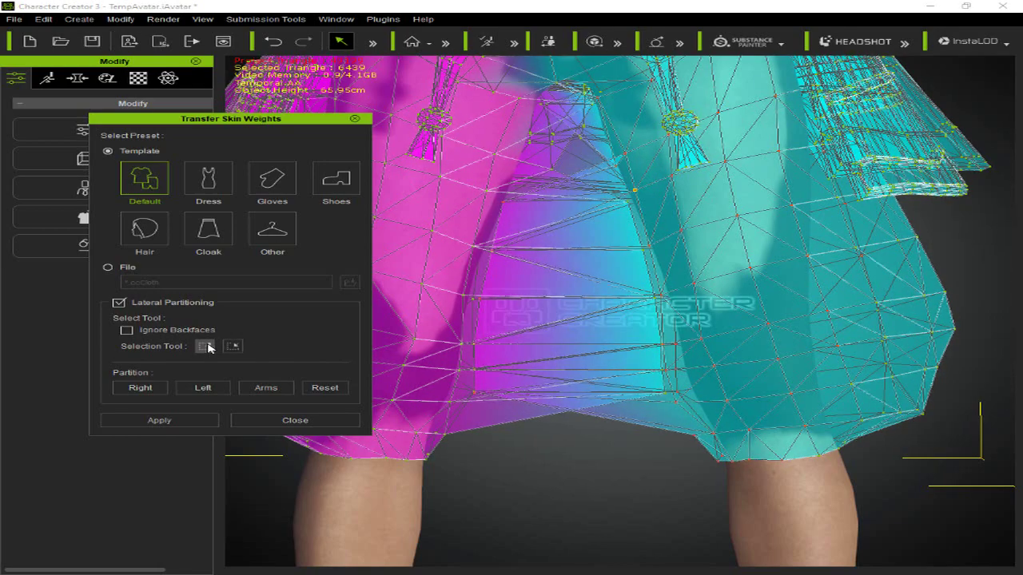
click(346, 391)
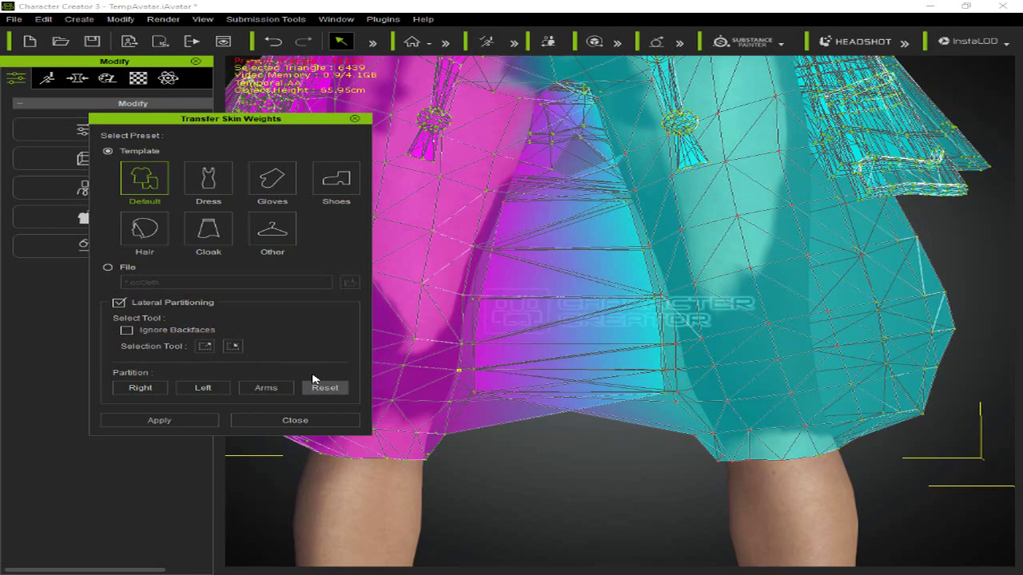
Step: Apply the selected faces to the Left leg, then box-select the middle faces and apply them as Right
click(220, 392)
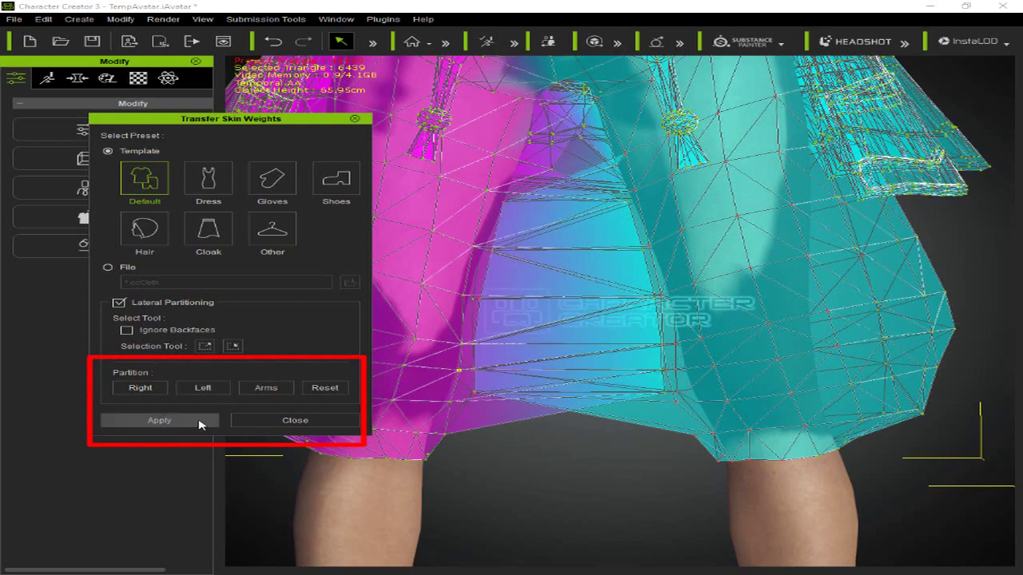
click(200, 421)
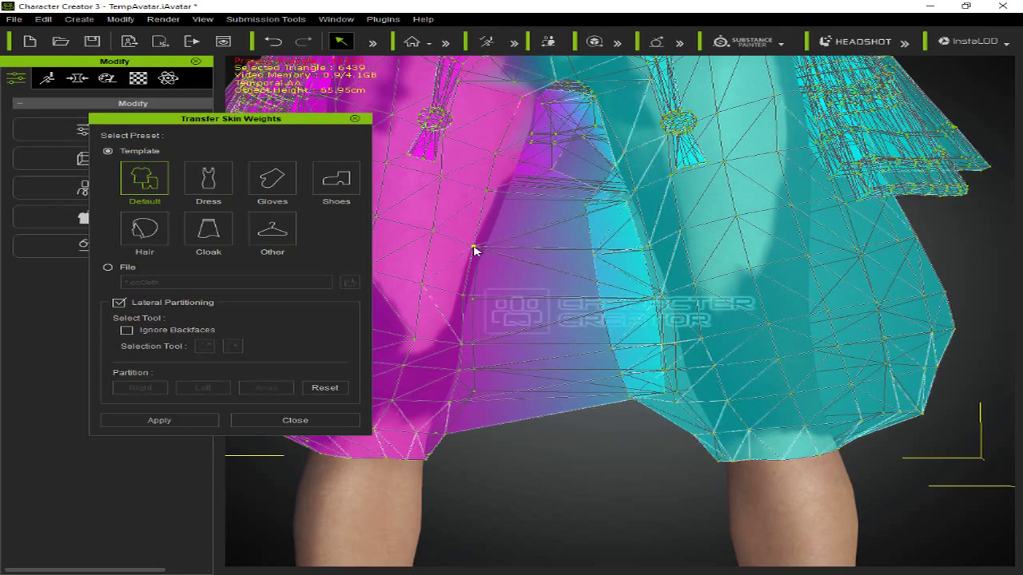
drag(414, 207, 495, 511)
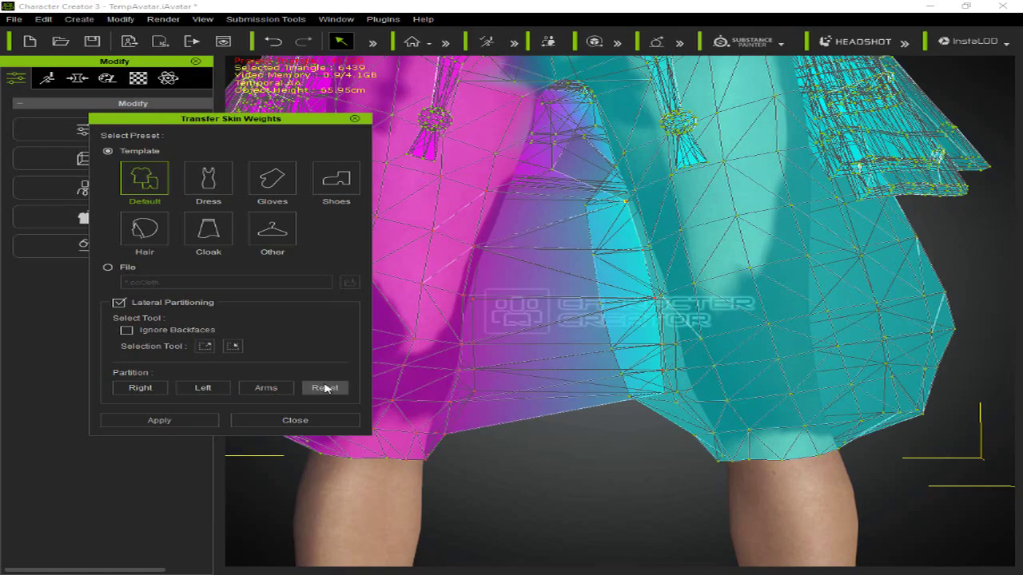
click(140, 387)
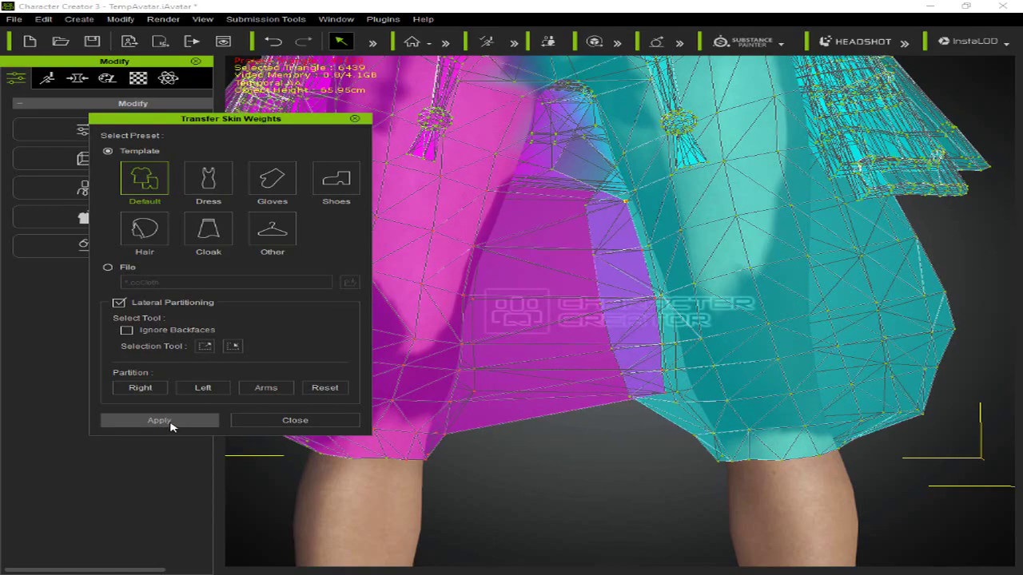
click(169, 424)
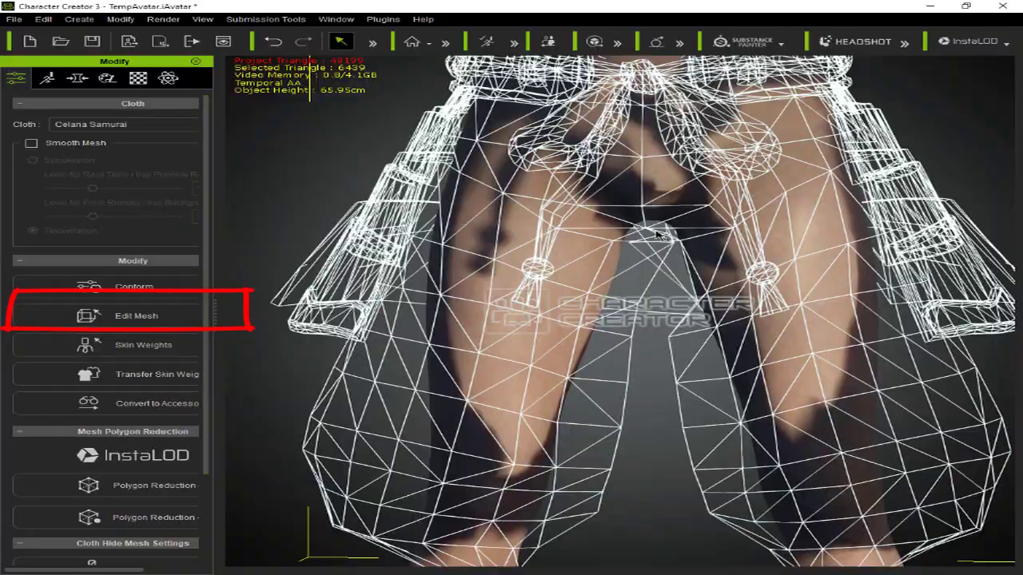
Step: Inspect the wireframe pants and open the Scene Manager at the Celana display setting
right_drag(657, 233, 799, 233)
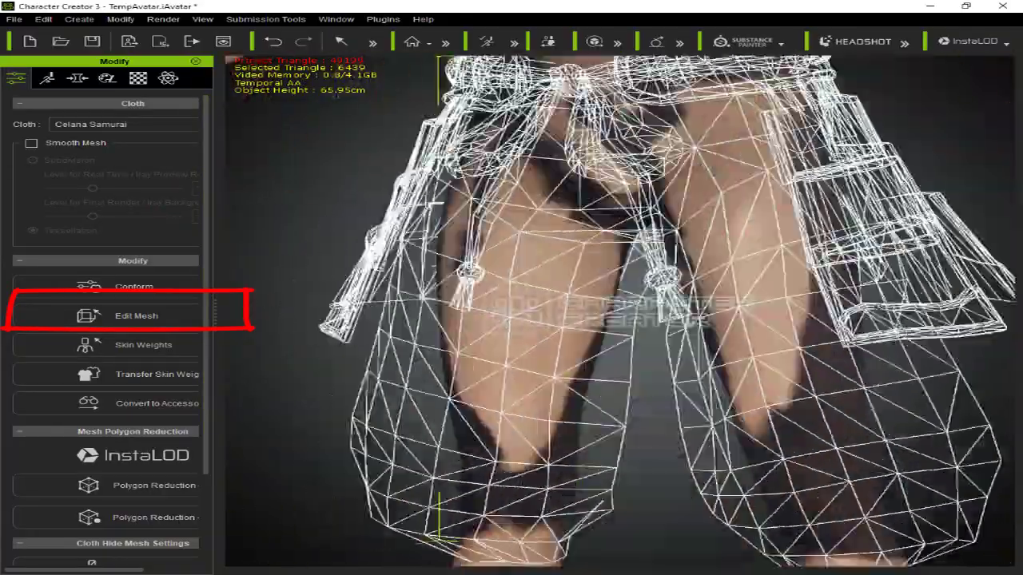
scroll(844, 119, up, 5)
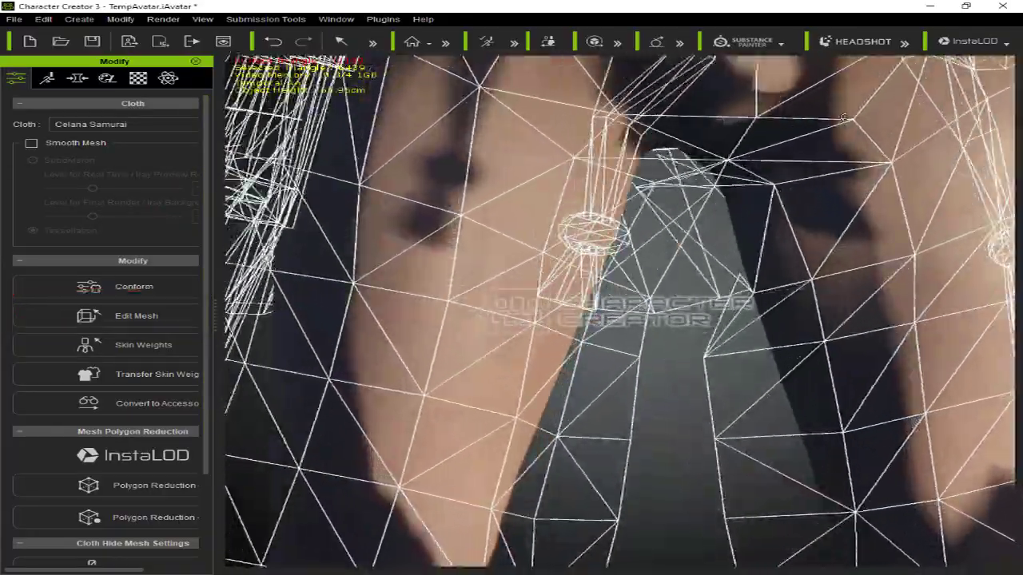
scroll(845, 119, down, 3)
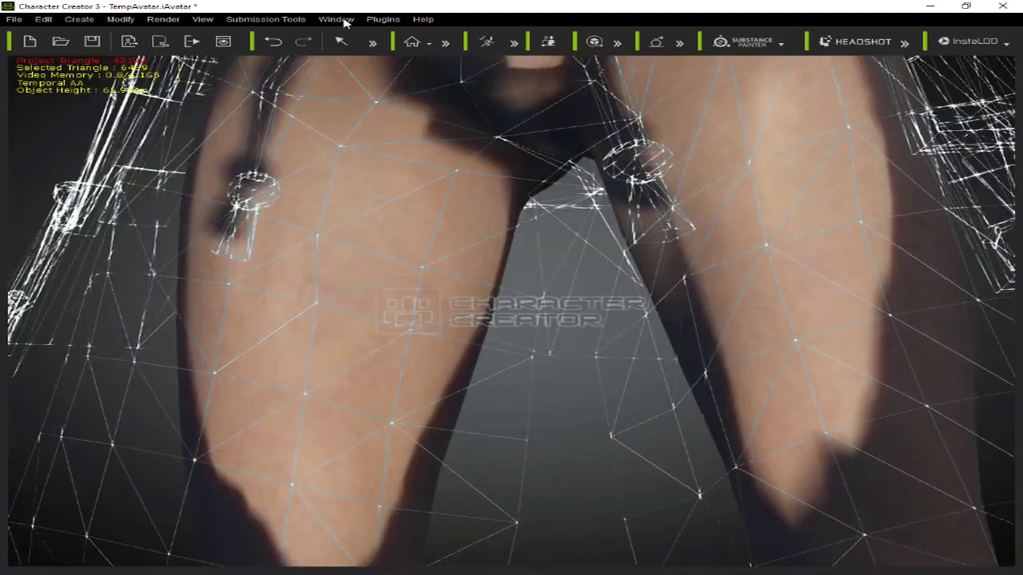
click(335, 19)
click(352, 85)
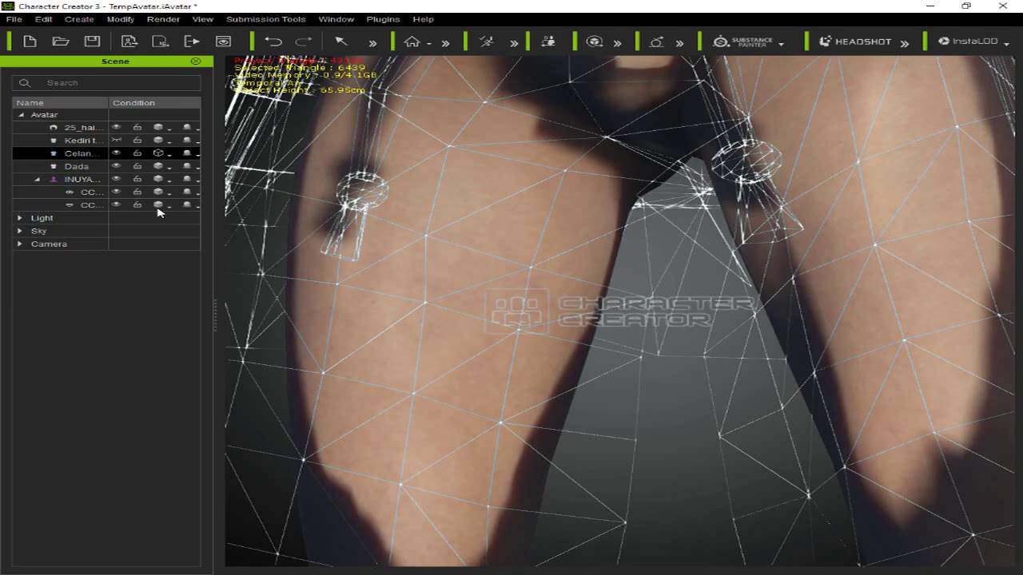
click(169, 154)
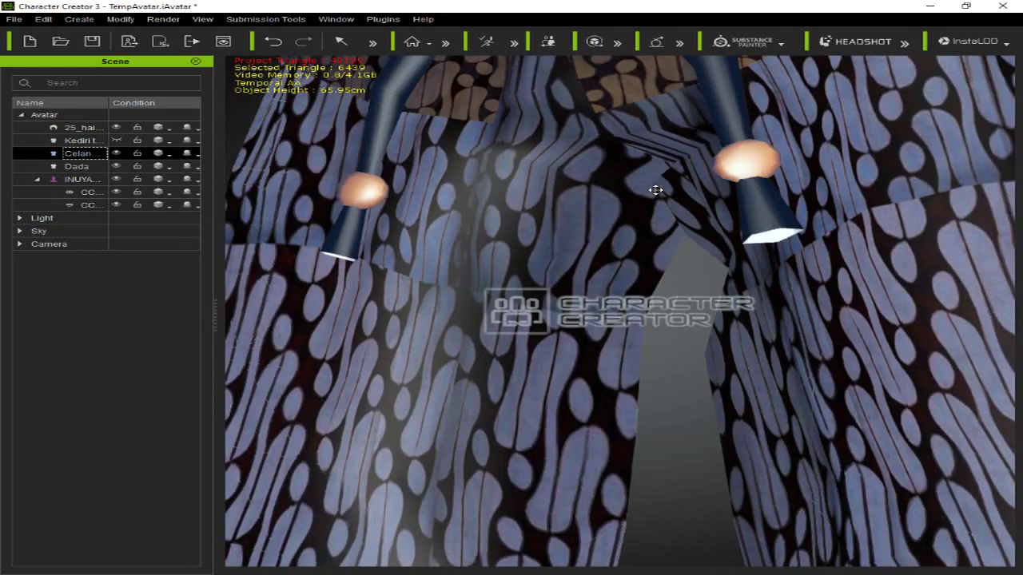
Step: Set the Celana pants display mode back to Normal shaded
scroll(655, 191, down, 5)
scroll(679, 239, down, 3)
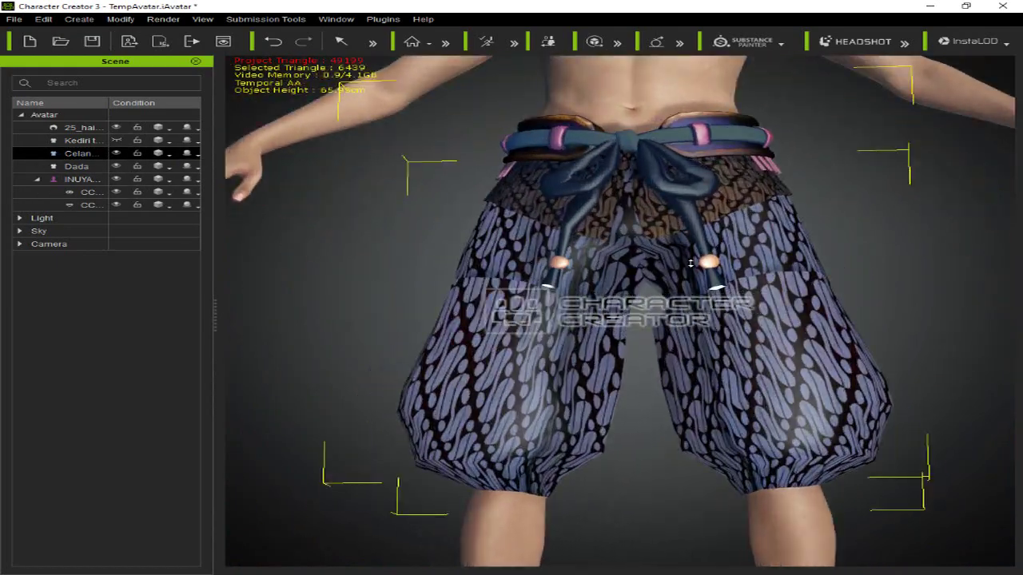
scroll(690, 264, up, 3)
scroll(714, 160, up, 3)
scroll(715, 160, up, 3)
click(335, 19)
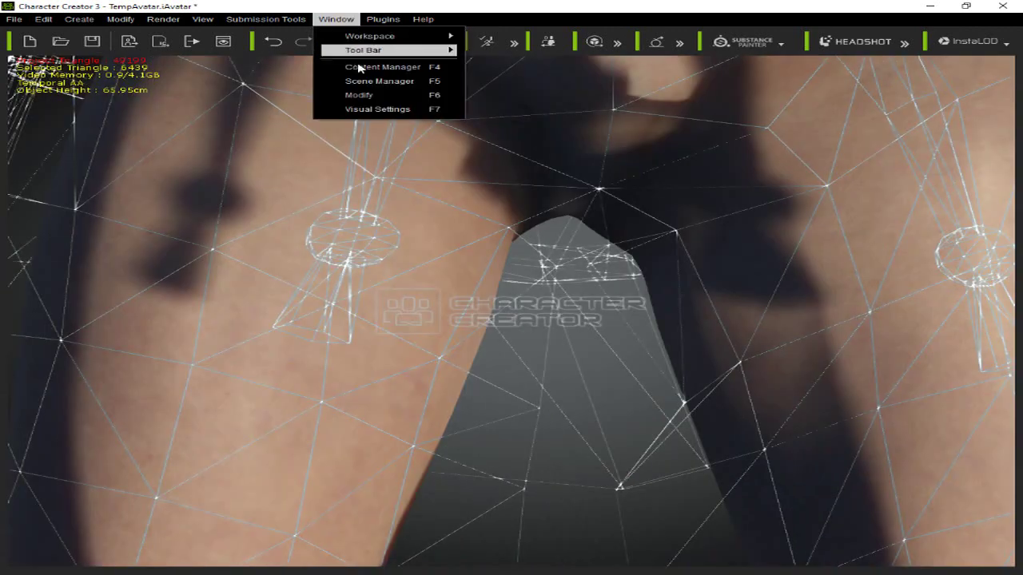
click(377, 80)
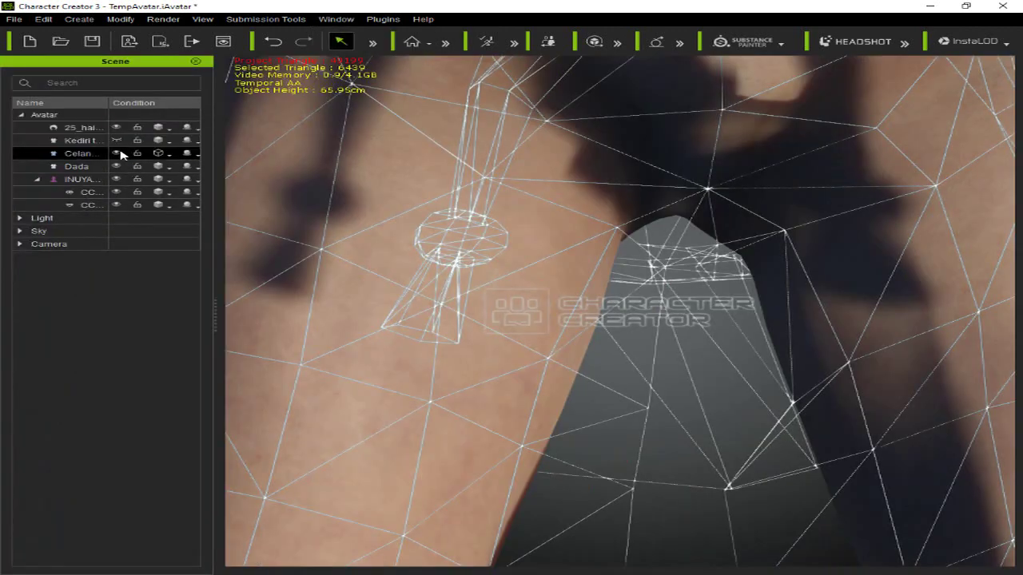
click(165, 157)
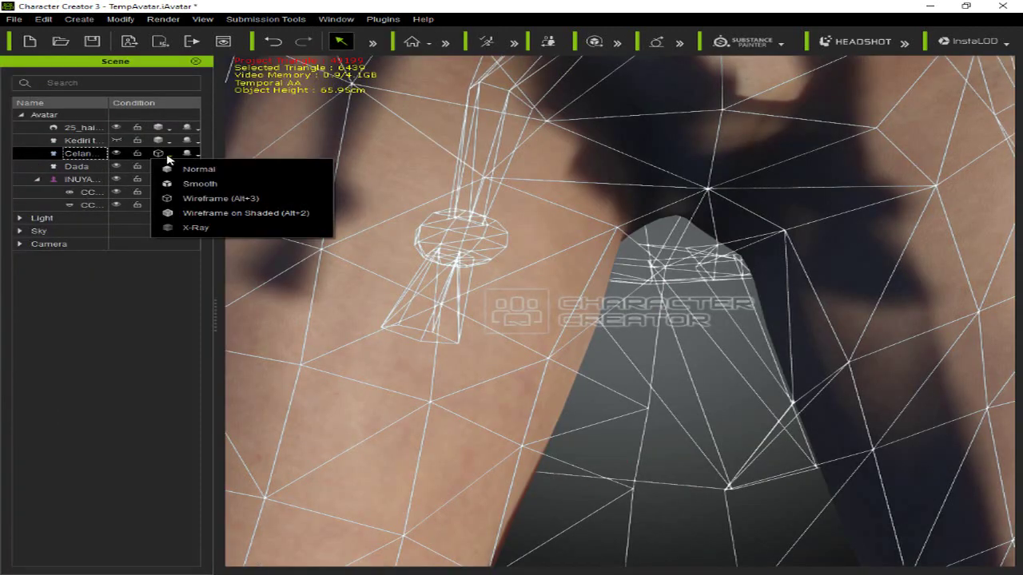
click(184, 185)
scroll(248, 200, down, 2)
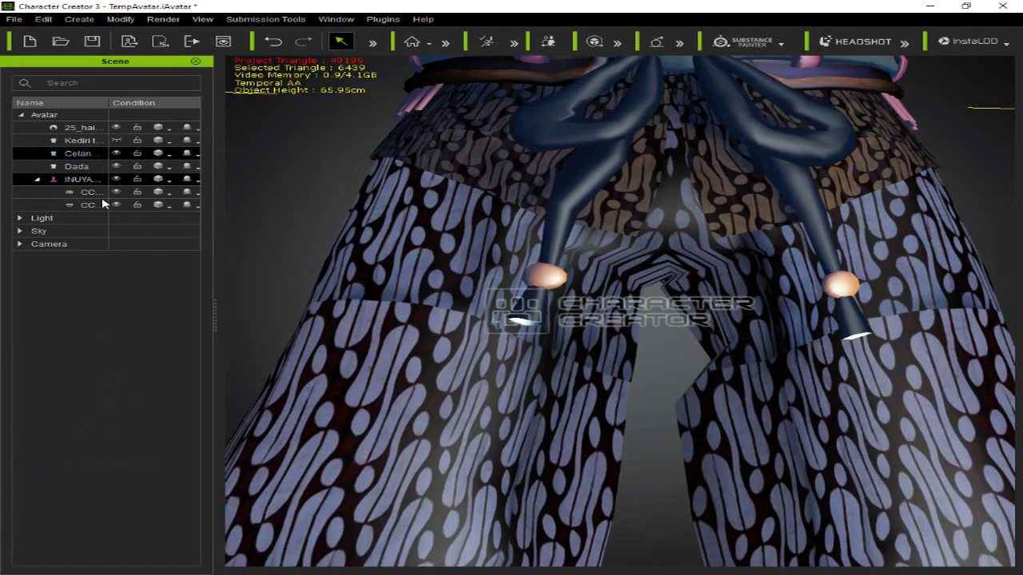
Step: Start vertex editing of the pants mesh and zoom in on the crotch area
click(195, 62)
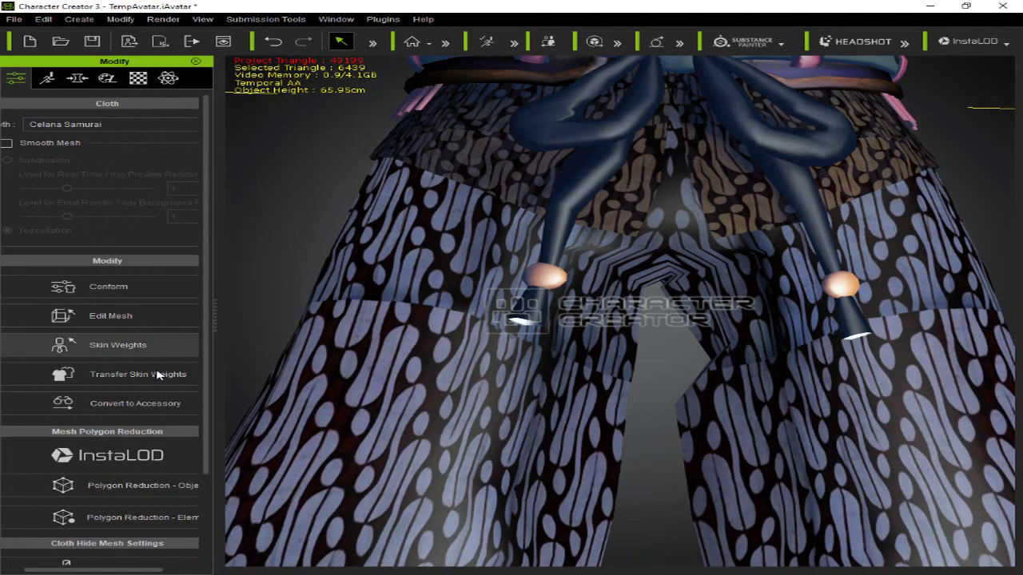
click(146, 320)
scroll(692, 438, up, 2)
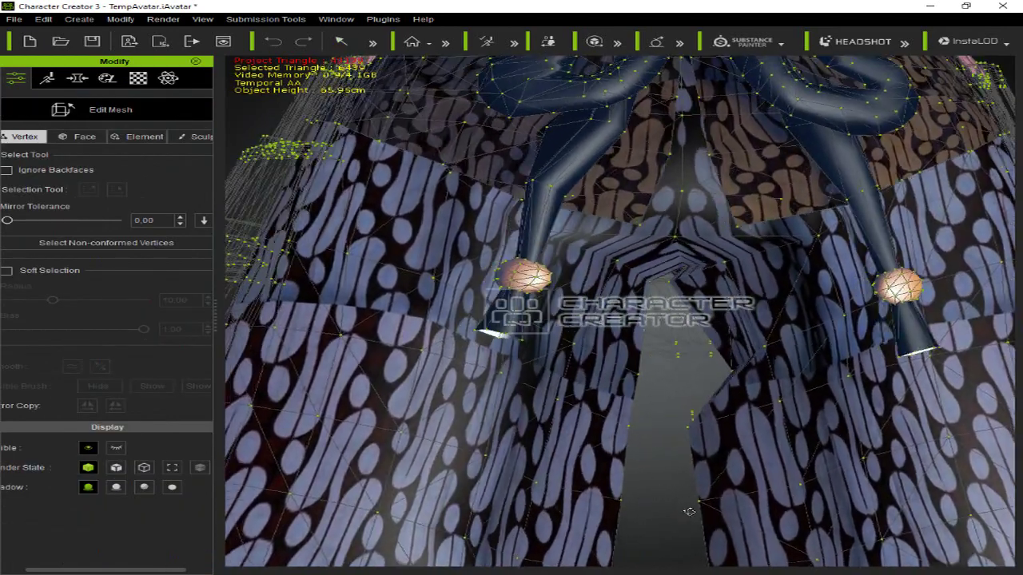
right_drag(779, 471, 690, 475)
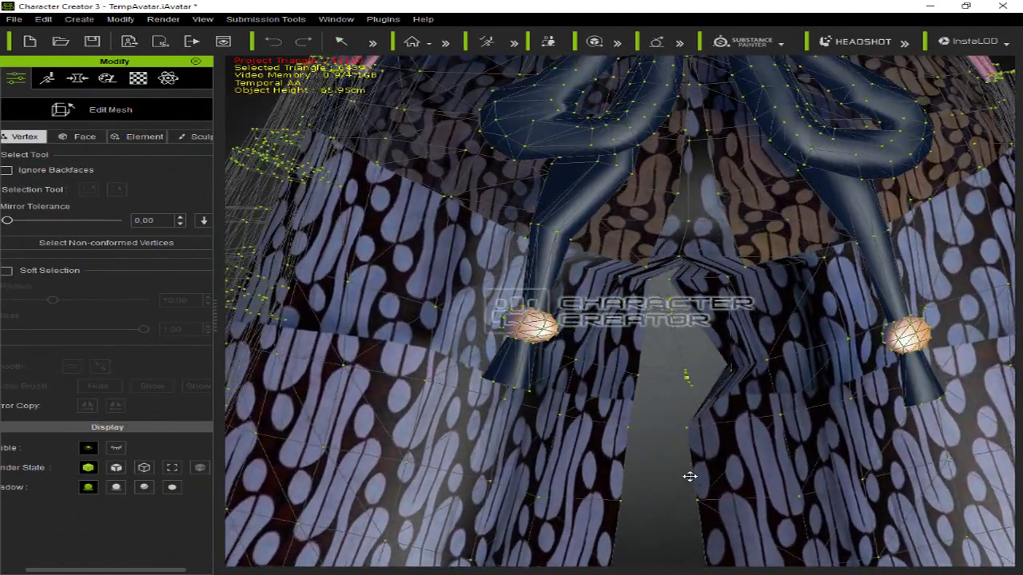
scroll(723, 413, down, 2)
middle_drag(803, 483, 730, 491)
scroll(735, 400, up, 3)
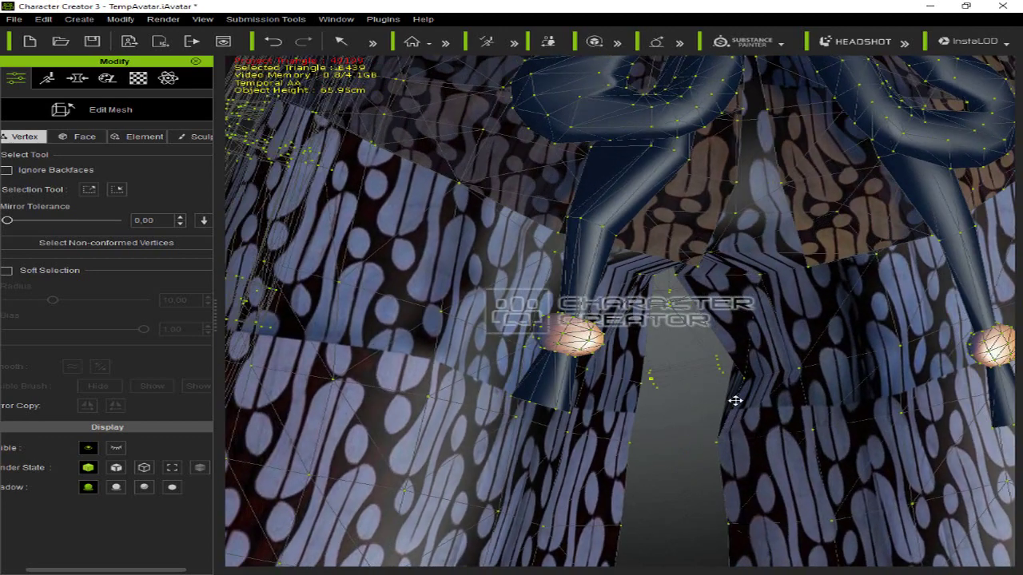
Step: Try the sculpt mode with a different brush type on the pants mesh
click(195, 137)
click(115, 159)
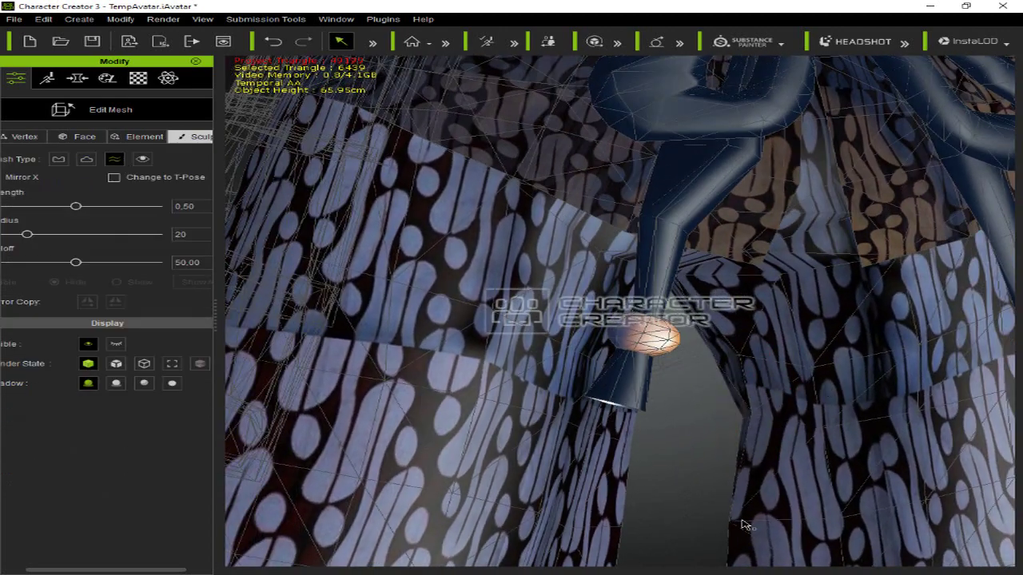
scroll(712, 354, down, 5)
scroll(708, 352, up, 2)
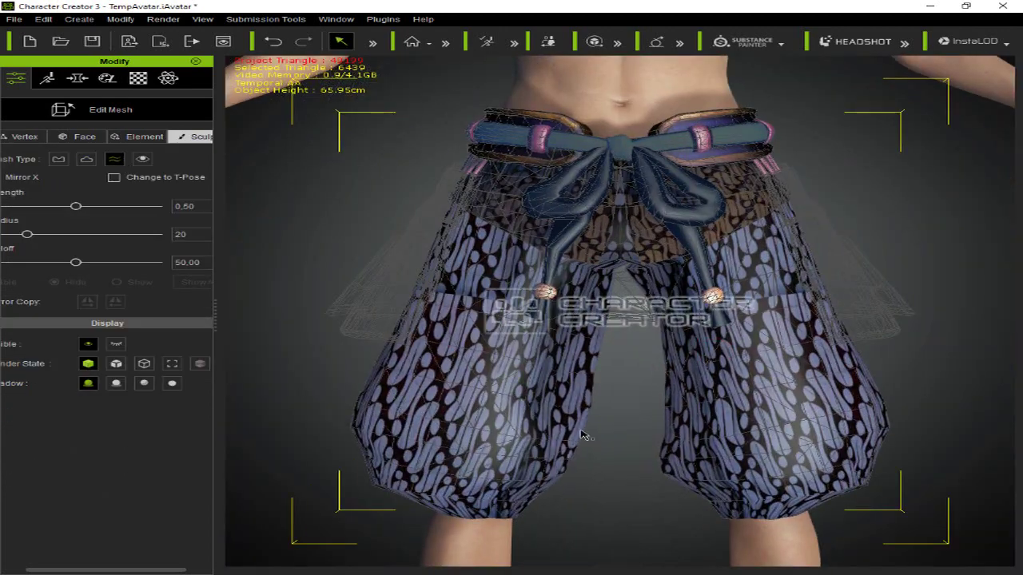
scroll(656, 356, up, 3)
scroll(810, 438, up, 2)
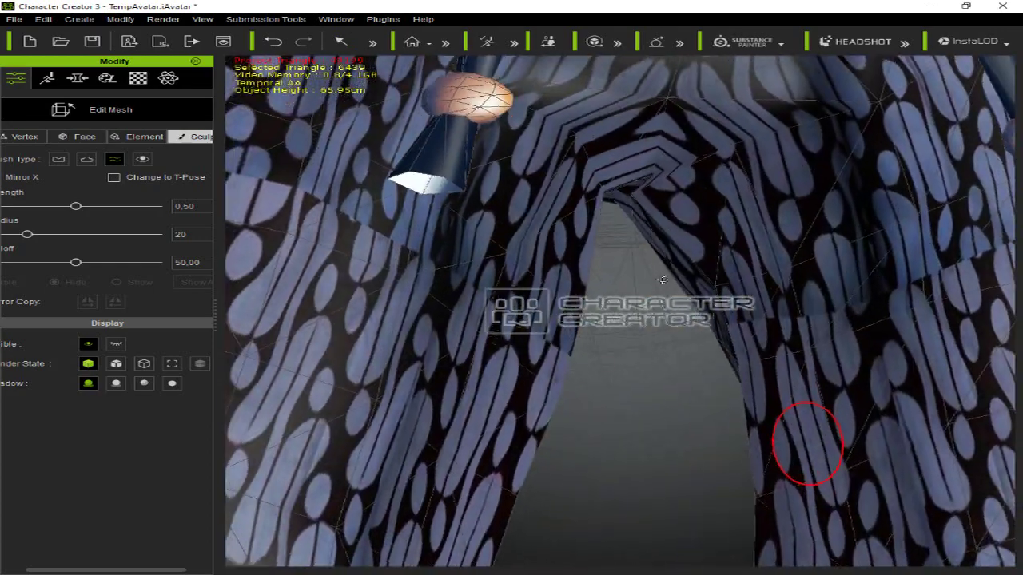
scroll(661, 220, up, 2)
scroll(570, 216, down, 3)
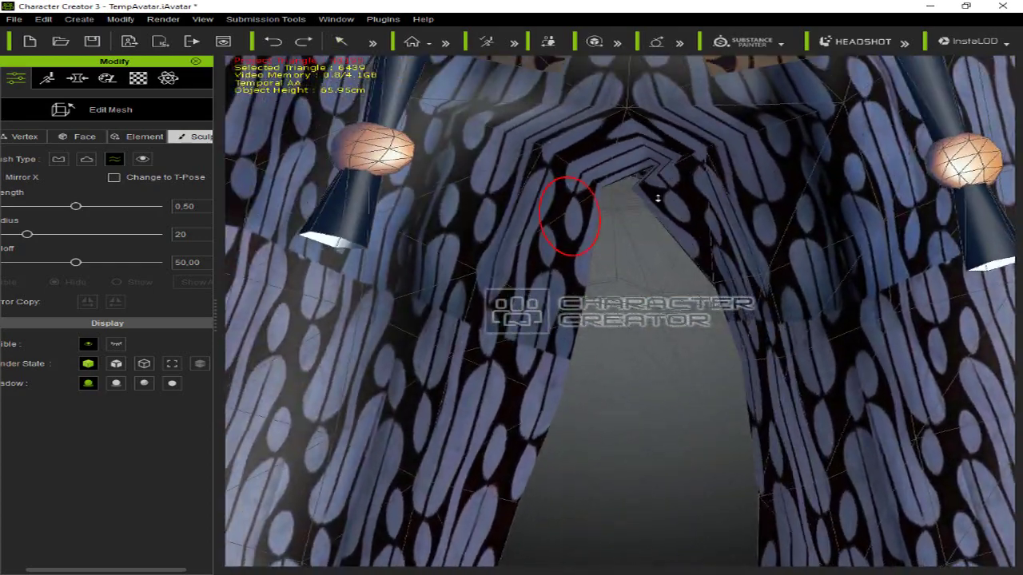
scroll(491, 433, up, 4)
Step: Adjust a vertex at the crotch seam, then hide the side panels for a full view
click(24, 136)
click(697, 390)
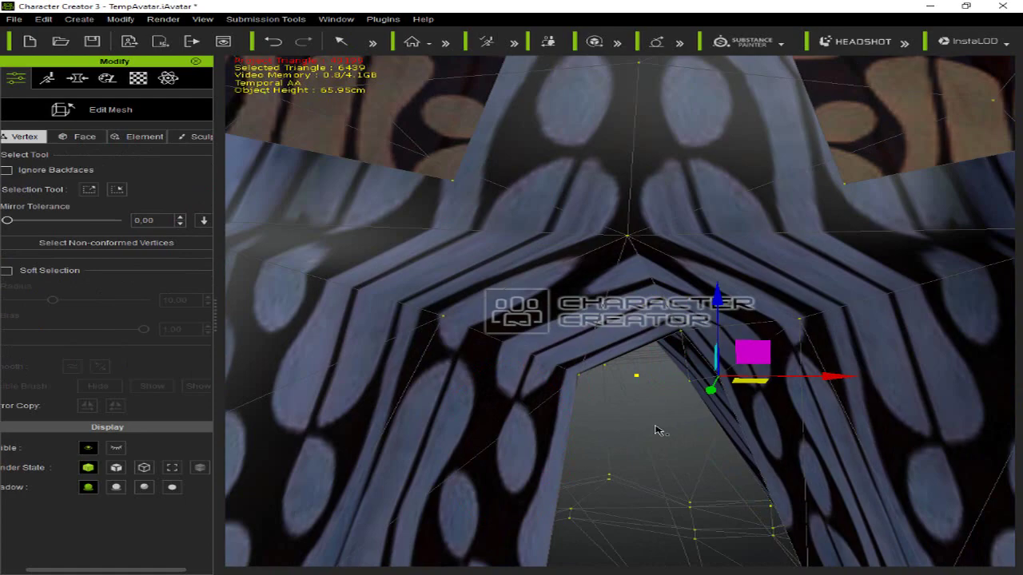
right_drag(655, 430, 729, 384)
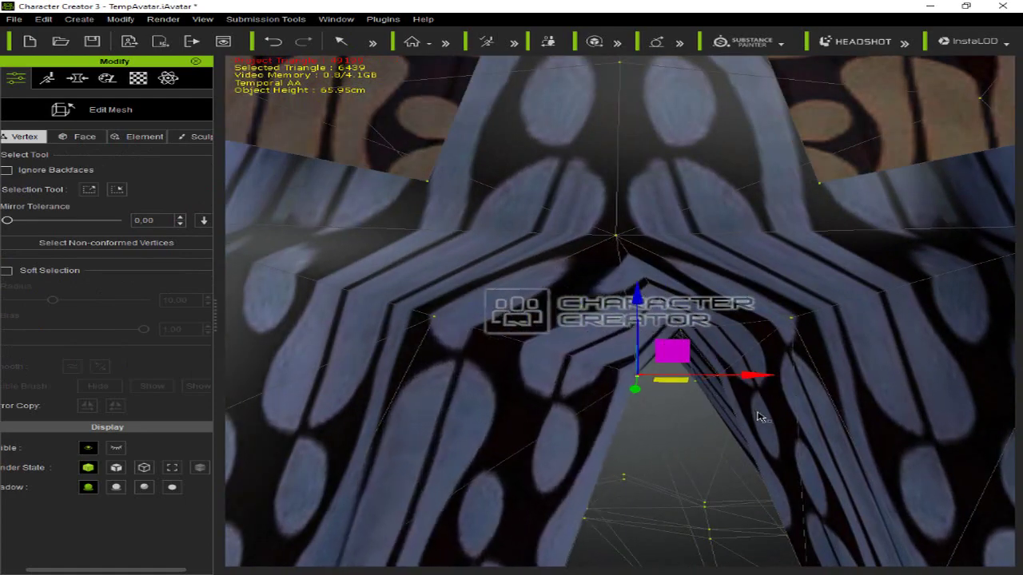
key(F8)
key(F8)
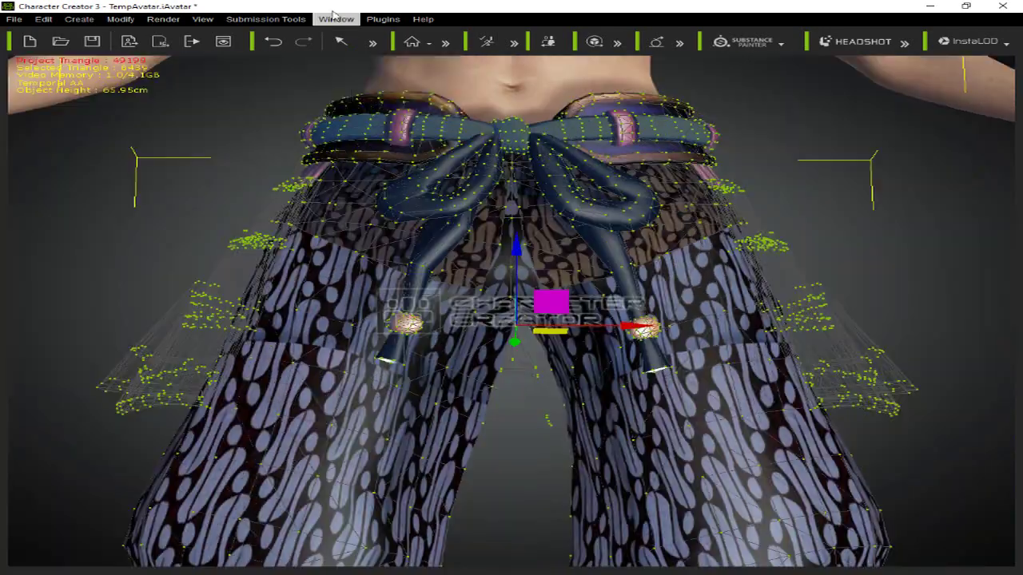
key(F12)
key(F12)
Step: Adjust a vertex on the right trouser leg and frame the whole trousers
scroll(650, 237, down, 3)
scroll(651, 237, down, 3)
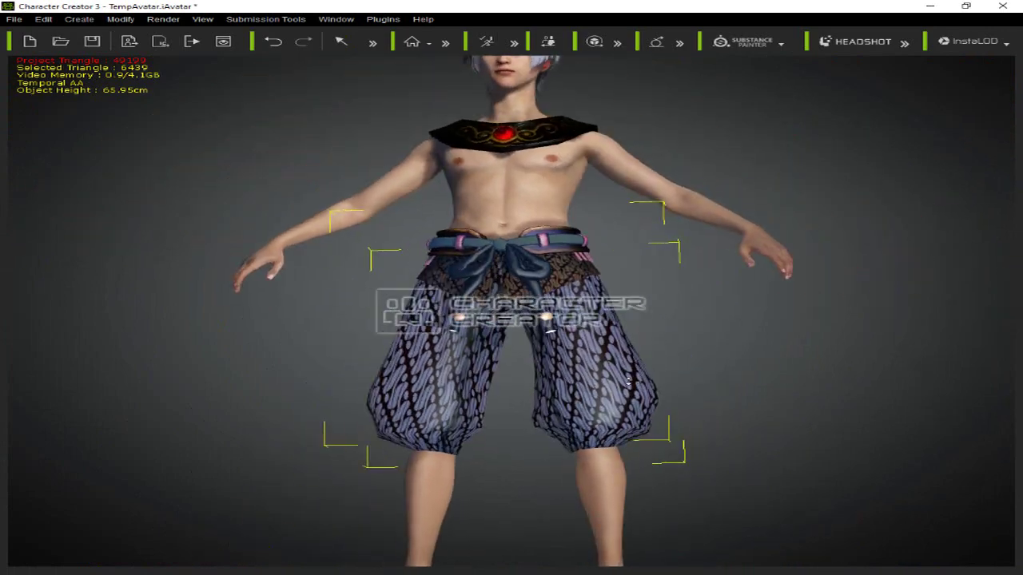
right_drag(349, 304, 537, 371)
scroll(537, 371, up, 3)
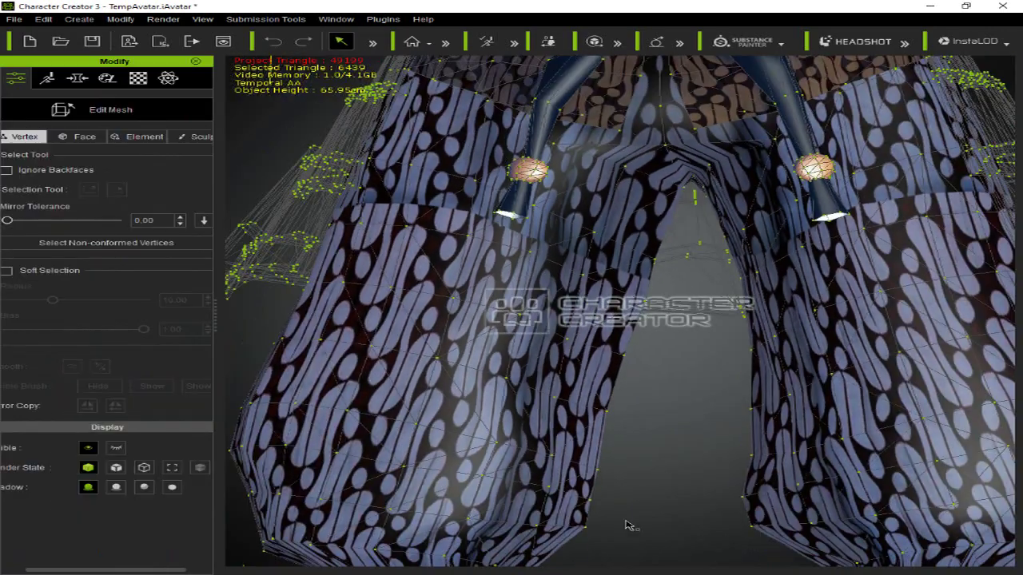
click(586, 532)
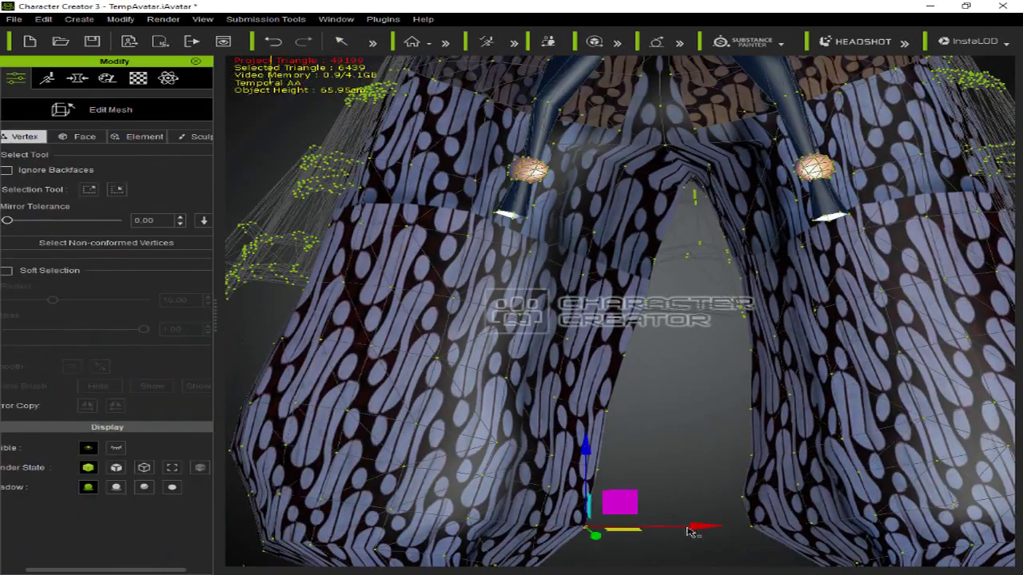
click(760, 357)
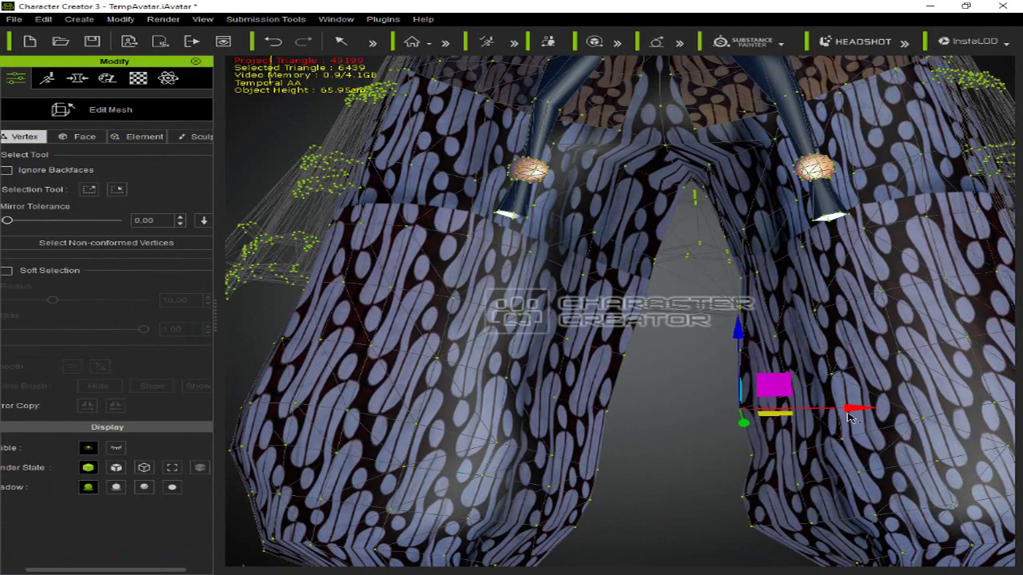
key(f)
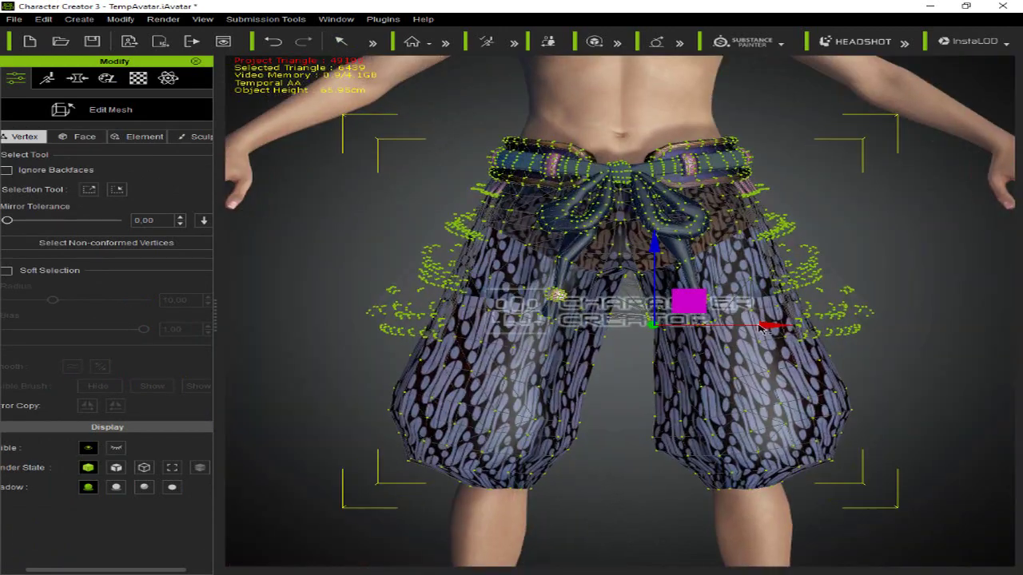
Step: Exit mesh editing, unhide the Kediri tesset sash, and reopen Modify for the selected item
key(q)
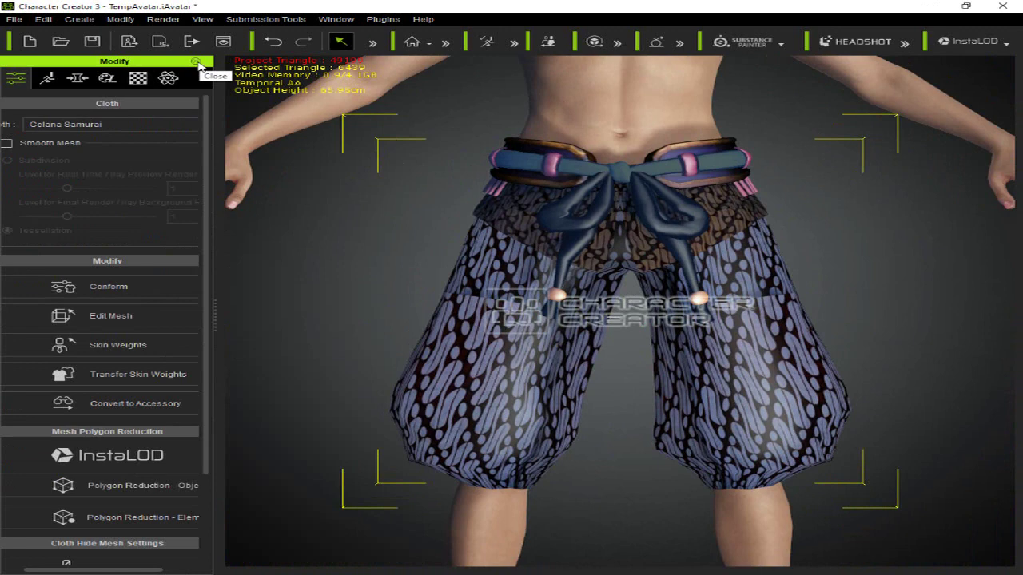
click(197, 62)
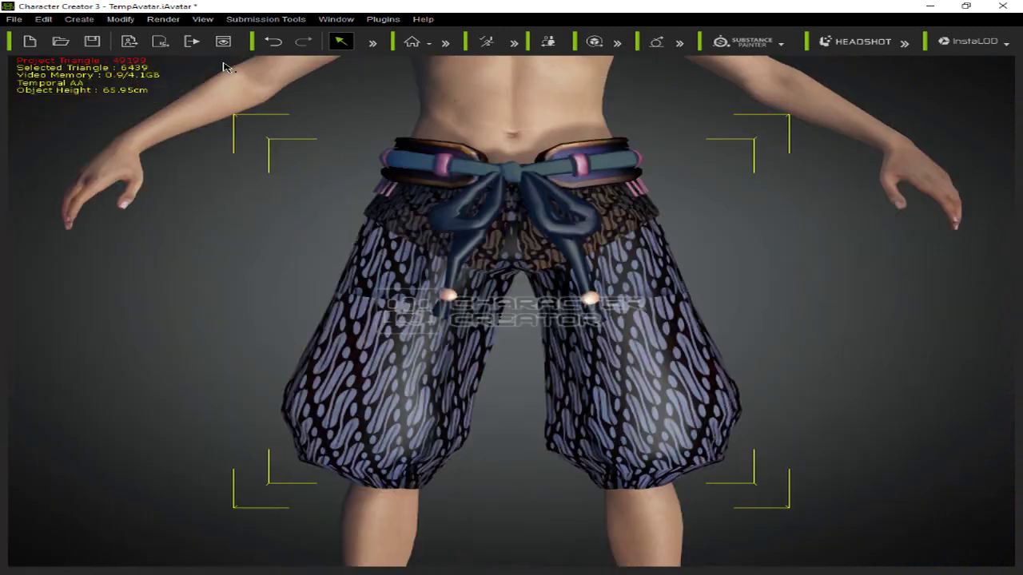
click(334, 17)
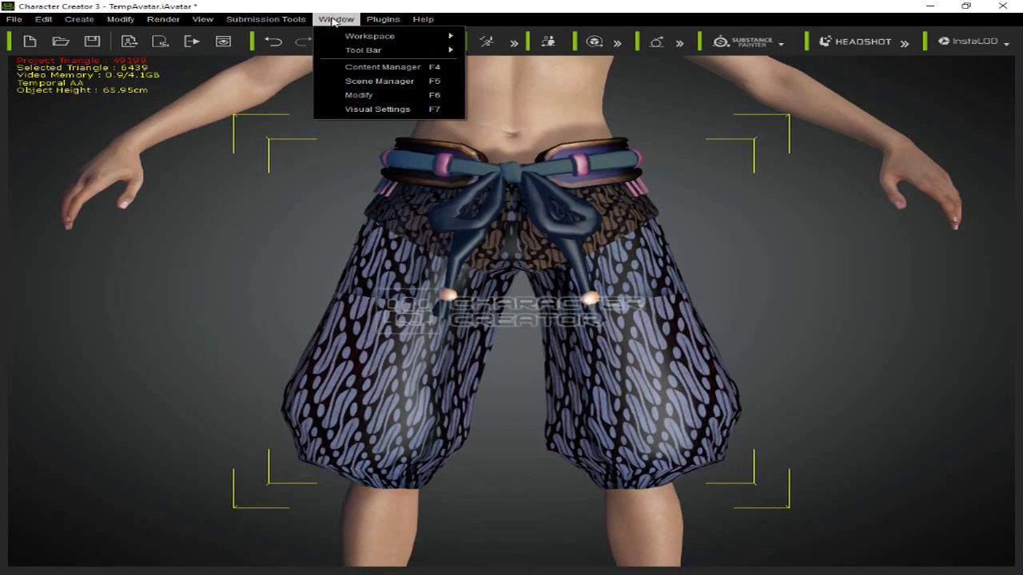
click(365, 82)
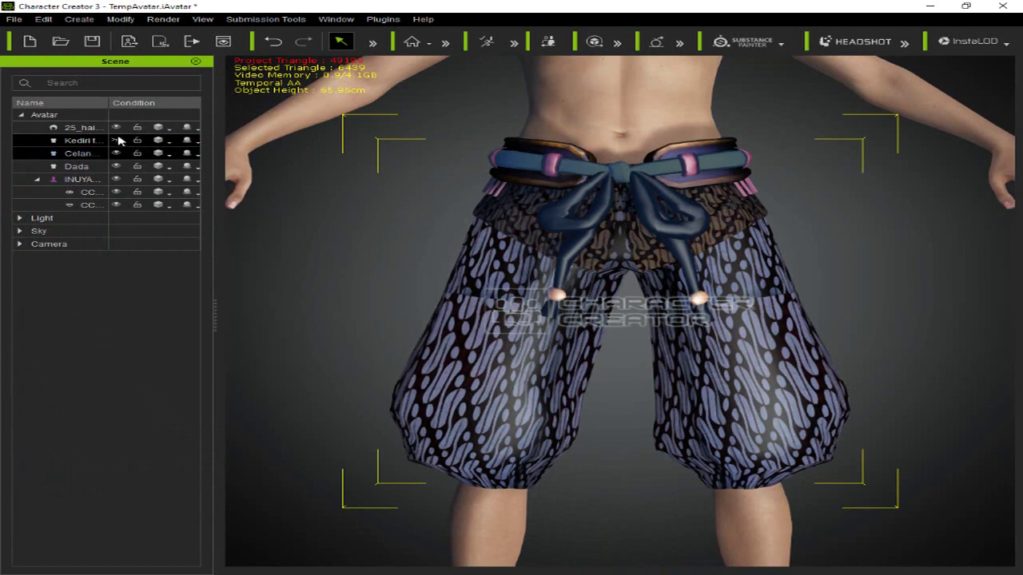
click(116, 140)
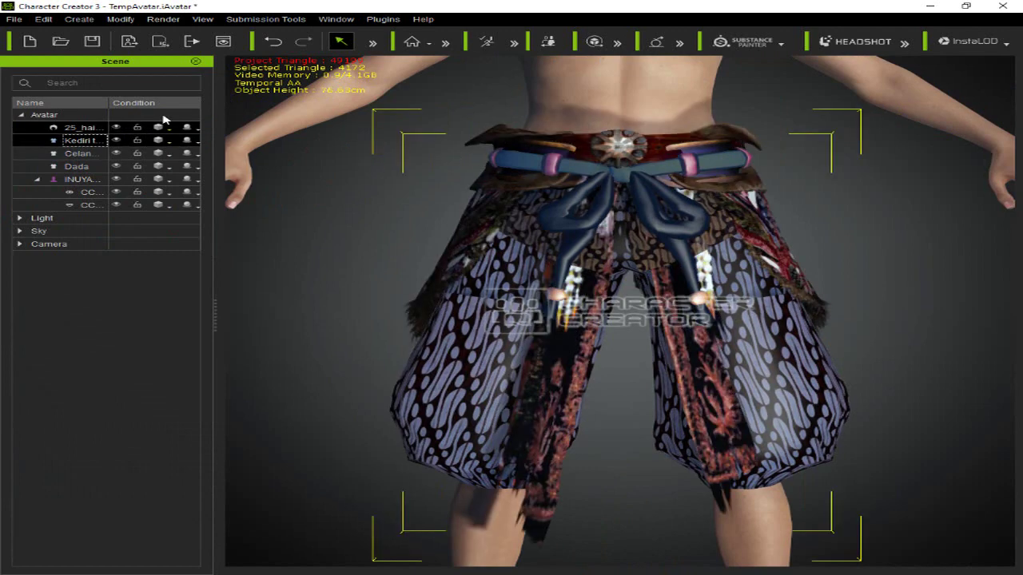
click(196, 62)
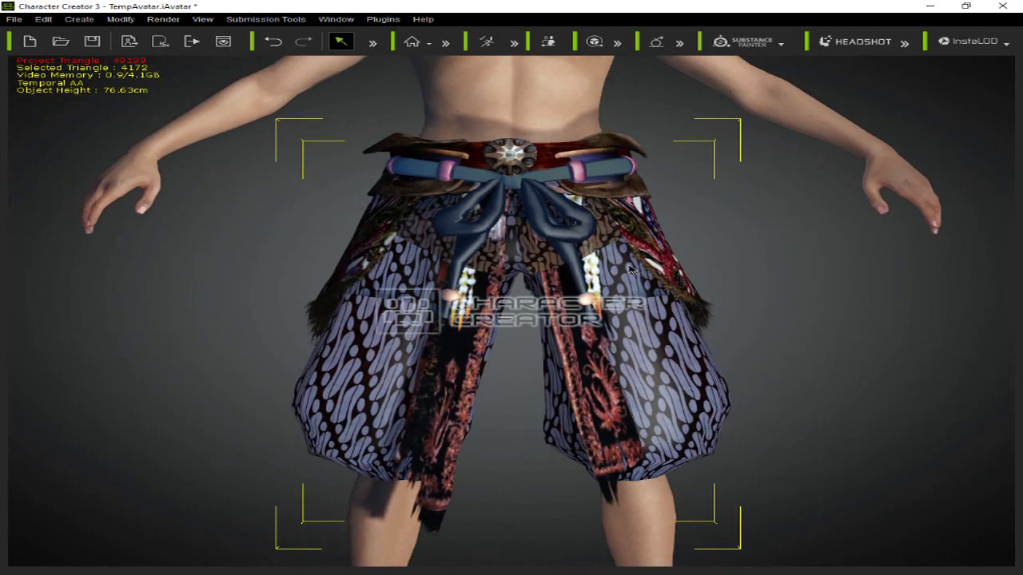
click(630, 272)
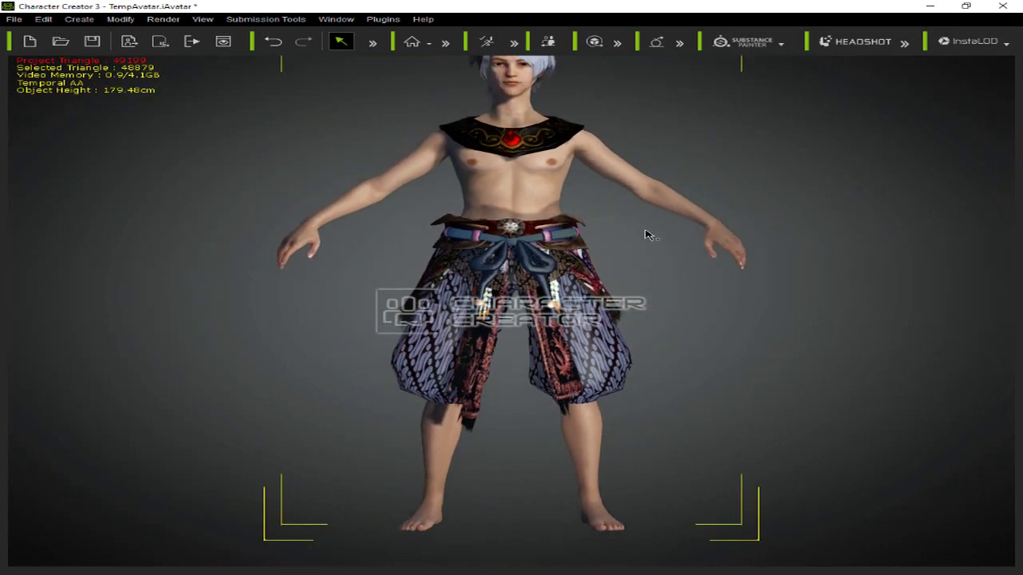
double_click(611, 301)
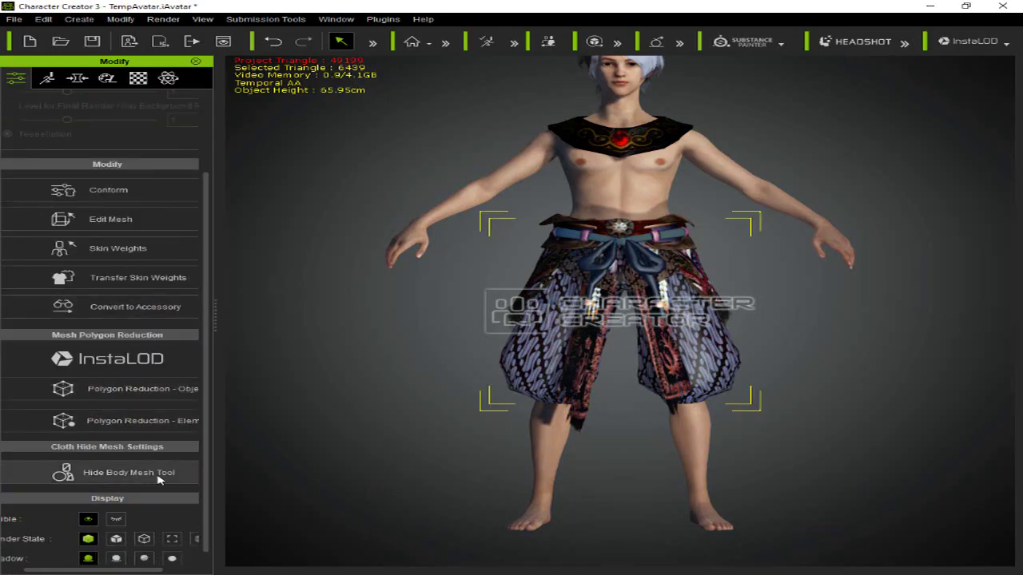
Step: Scroll the Modify panel down to the Cloth Hide Mesh settings for the Hide Body Mesh tool
scroll(159, 484, down, 1)
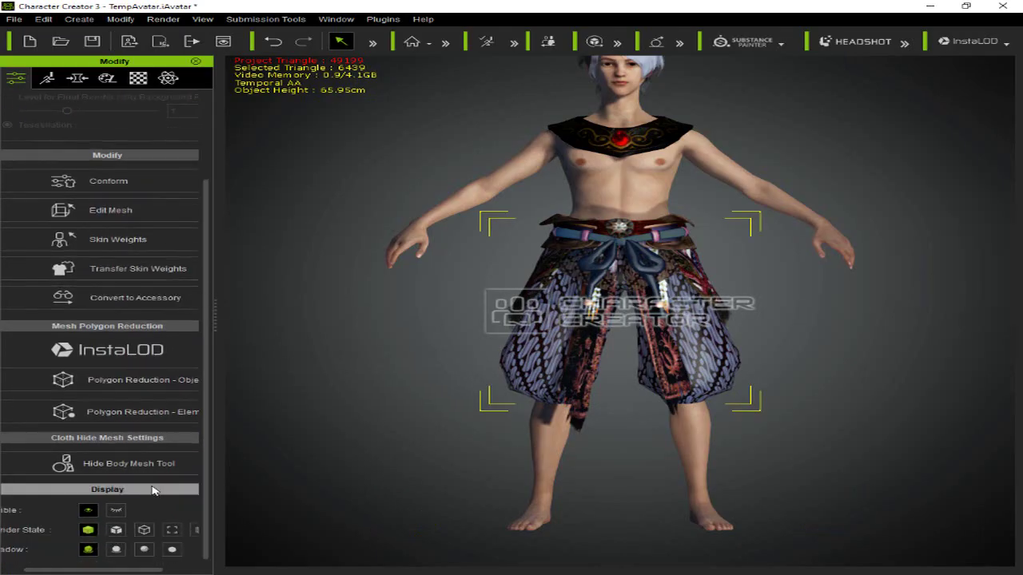
scroll(210, 523, up, 1)
scroll(204, 416, up, 1)
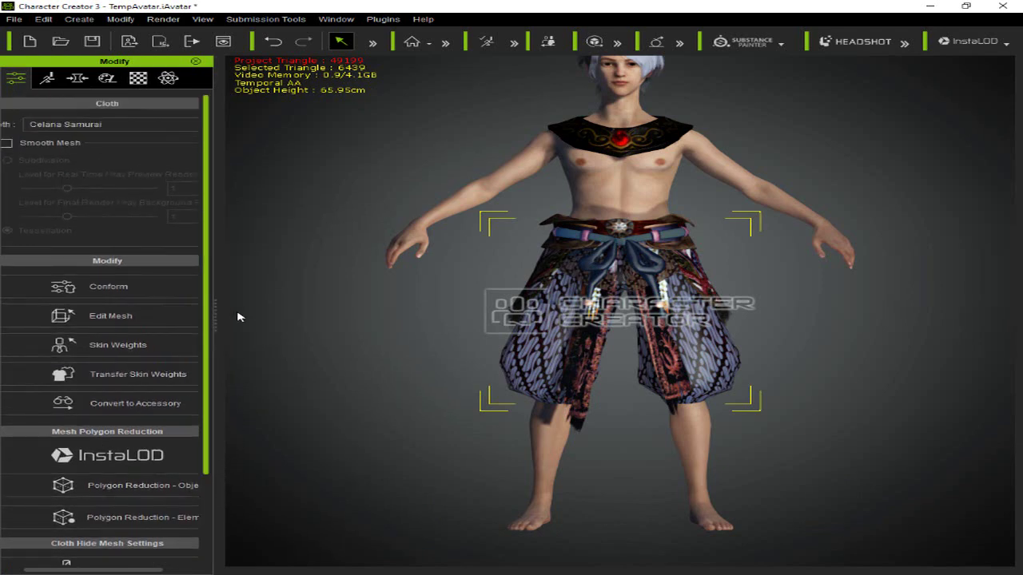
scroll(205, 453, down, 2)
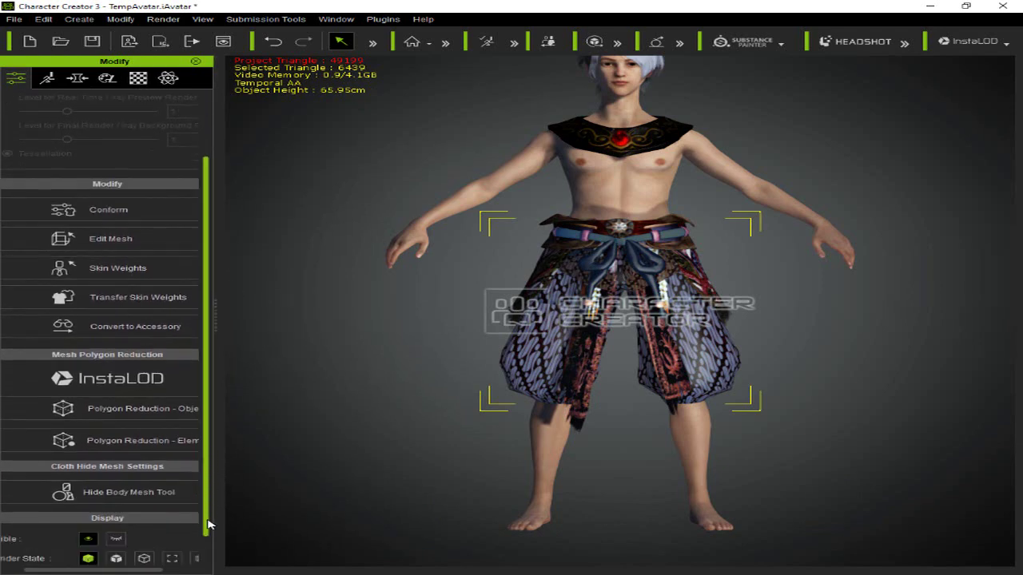
scroll(205, 511, down, 1)
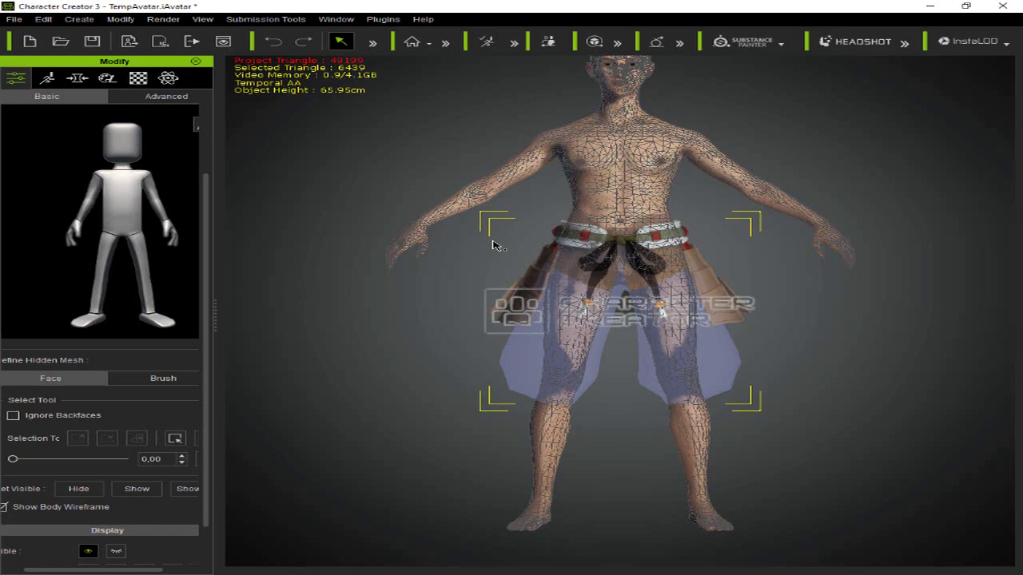
Step: Box-select the body's hip and thigh faces from the front, then orbit to the back
drag(487, 237, 783, 379)
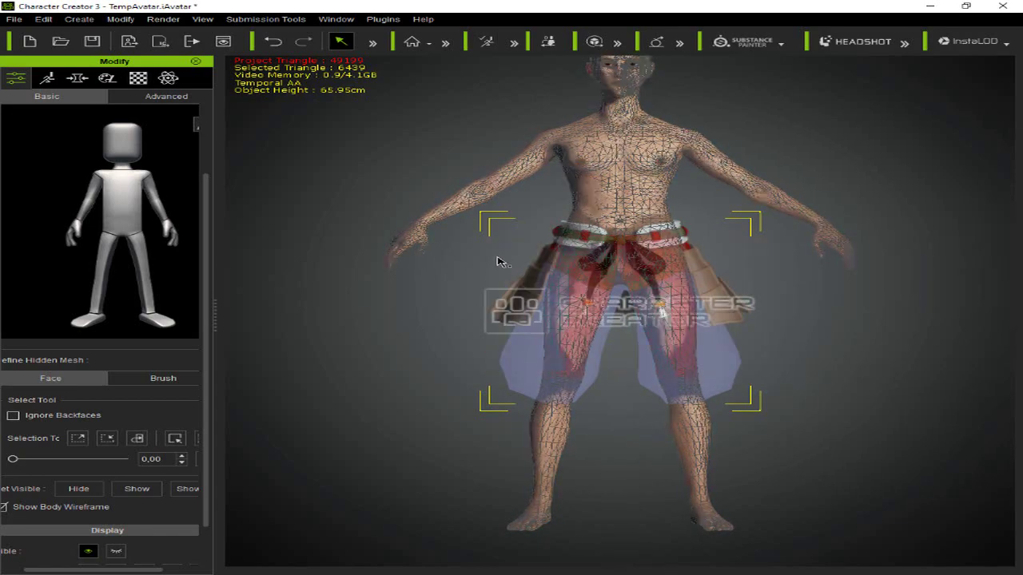
mouse_move(496, 255)
mouse_down()
mouse_move(791, 369)
mouse_move(795, 387)
mouse_up()
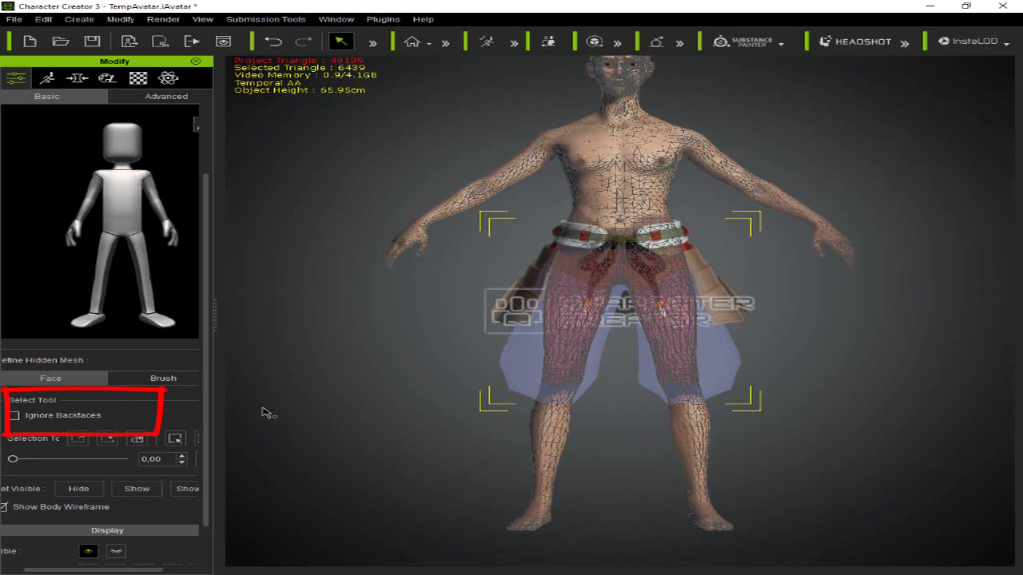
mouse_move(884, 311)
right_down()
mouse_move(488, 341)
mouse_move(441, 327)
right_up()
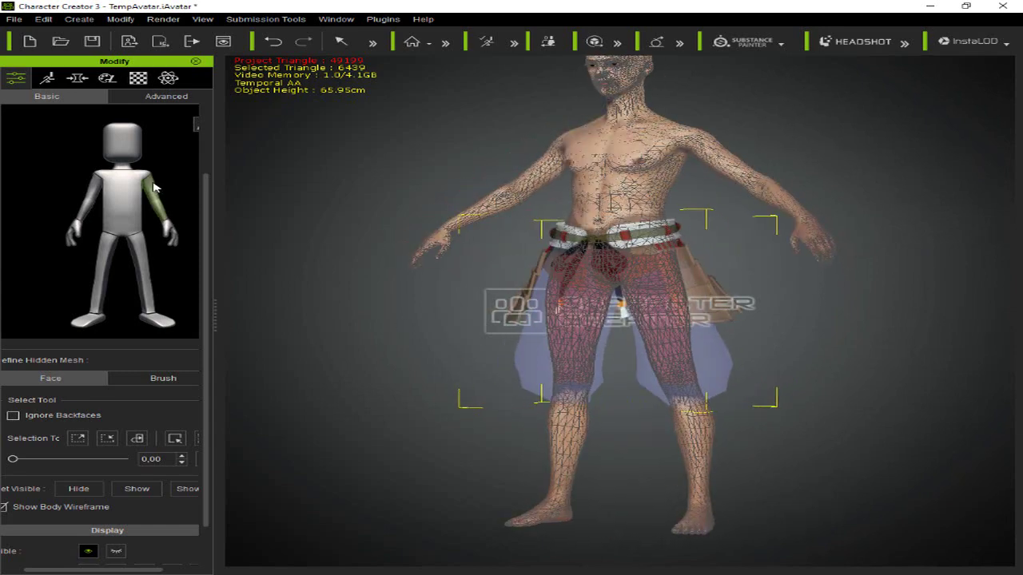
Step: Apply the hidden body area and turn the avatar to face the front
scroll(116, 172, up, 2)
key(Escape)
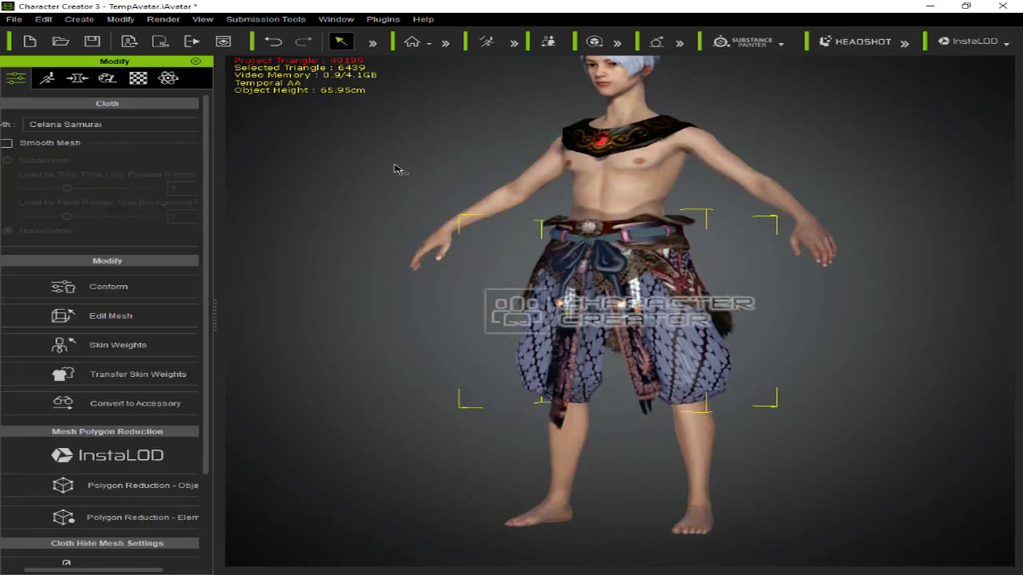
mouse_move(604, 322)
right_down()
mouse_move(767, 333)
mouse_move(416, 367)
mouse_move(735, 379)
right_up()
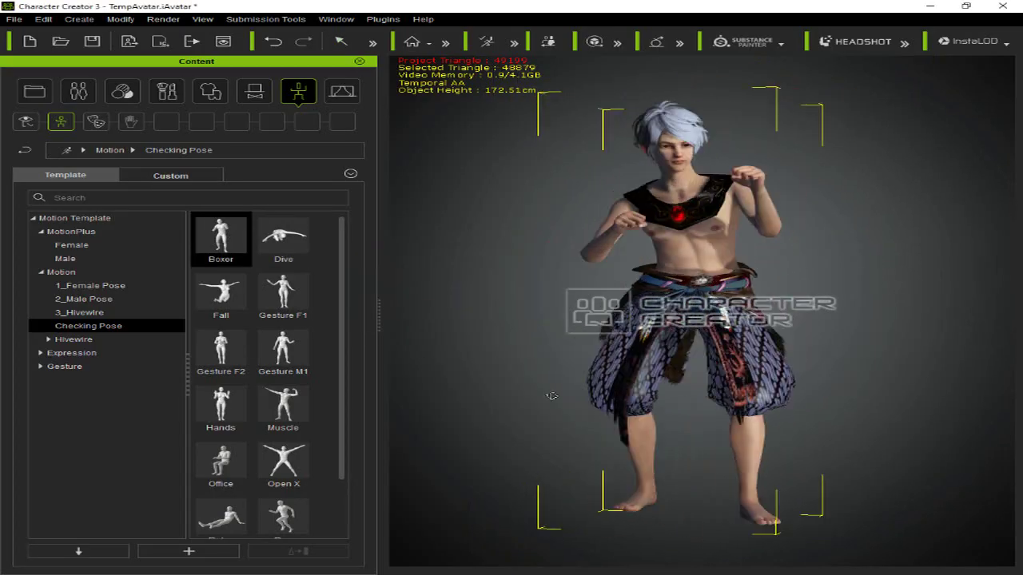
Step: Check the pants in the Dive, Fall, Gesture F1/F2, Muscle, Open X, Office and Run poses
click(283, 238)
click(220, 295)
click(283, 294)
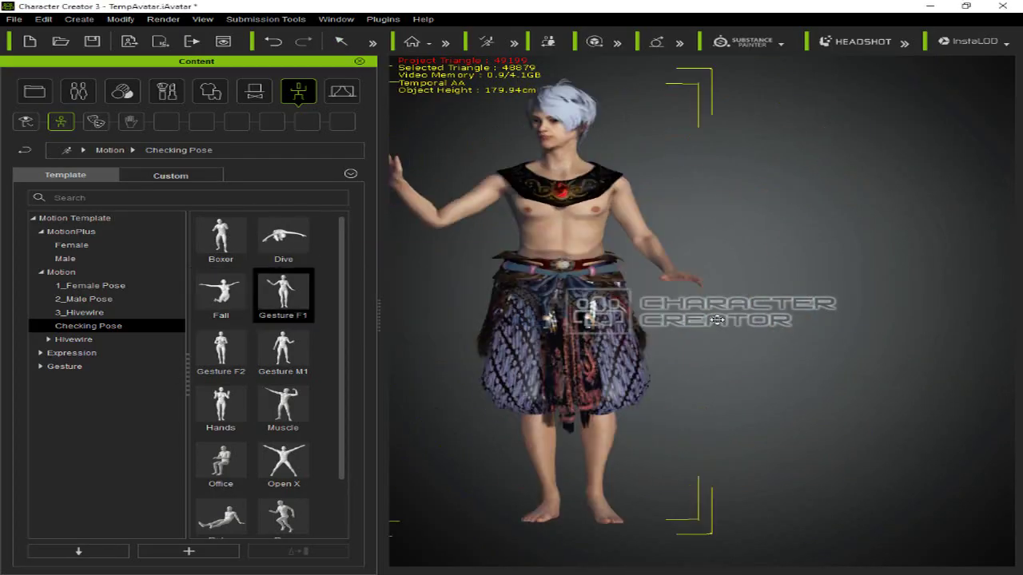
click(221, 350)
click(284, 404)
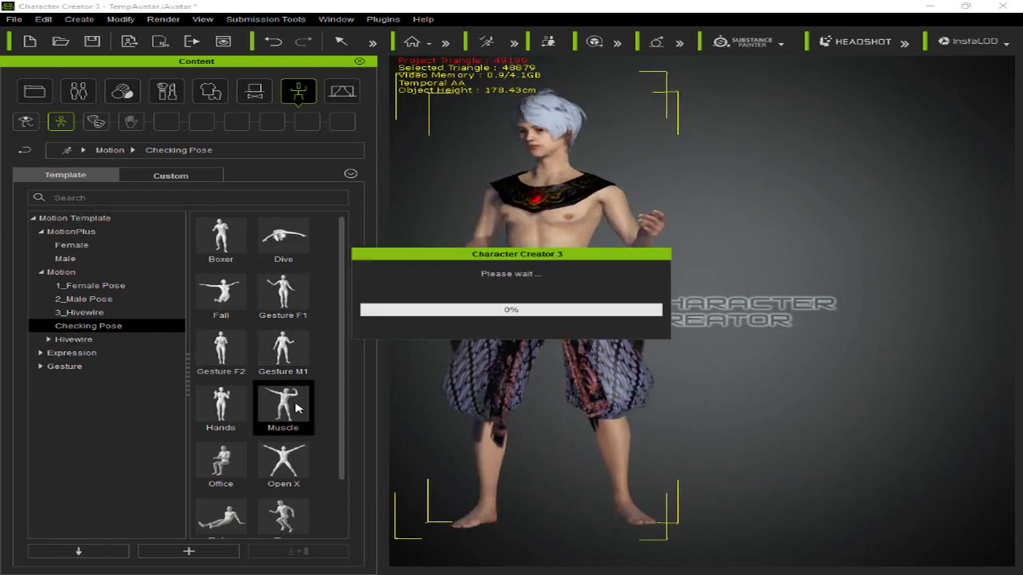
click(286, 453)
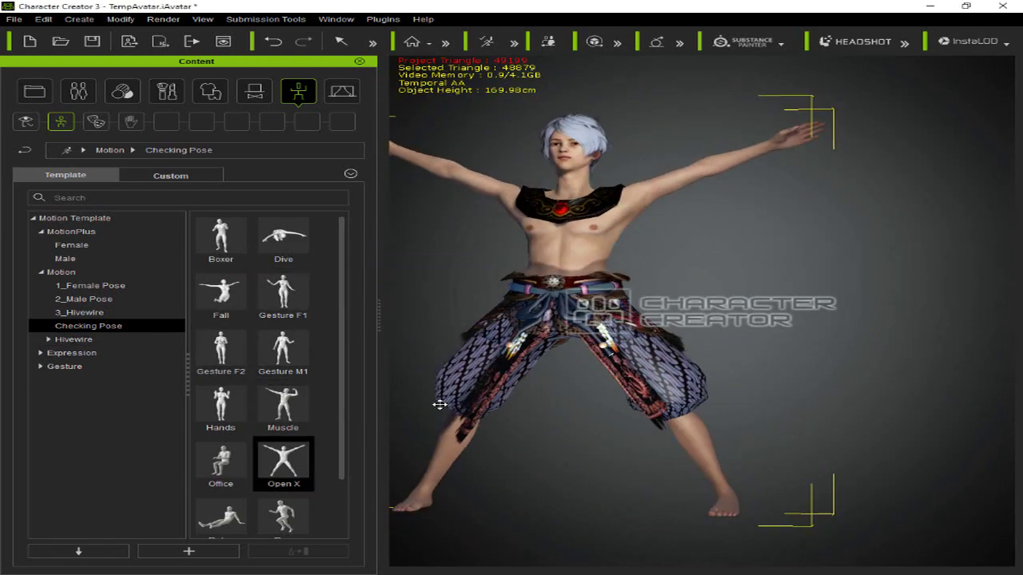
click(221, 462)
click(283, 515)
Step: Compare the Relax, Sit Cross and Stand M1 poses, finishing in Stand M1
scroll(304, 479, down, 1)
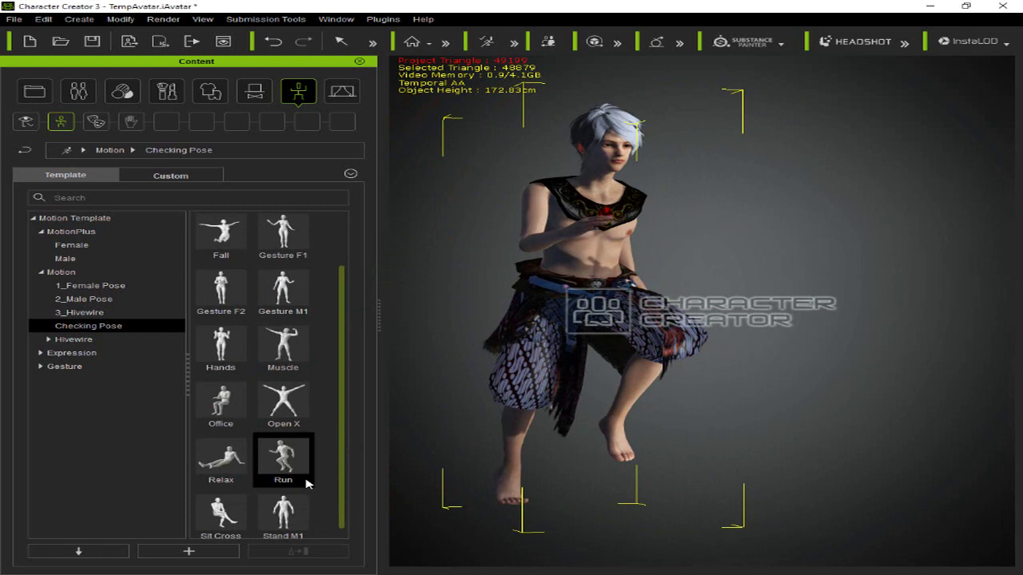
click(220, 462)
click(272, 516)
click(221, 511)
click(283, 511)
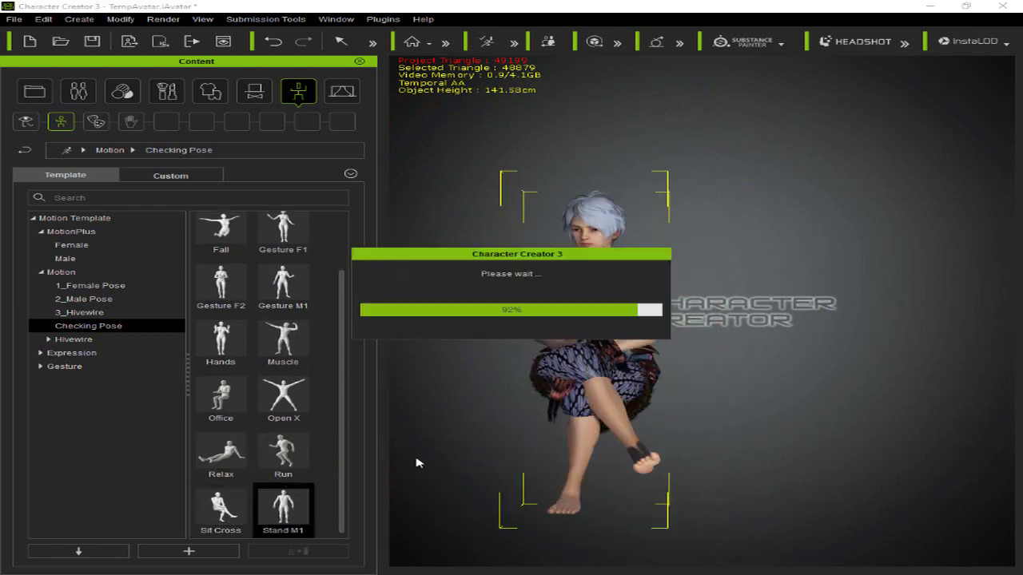
click(220, 507)
scroll(221, 240, up, 1)
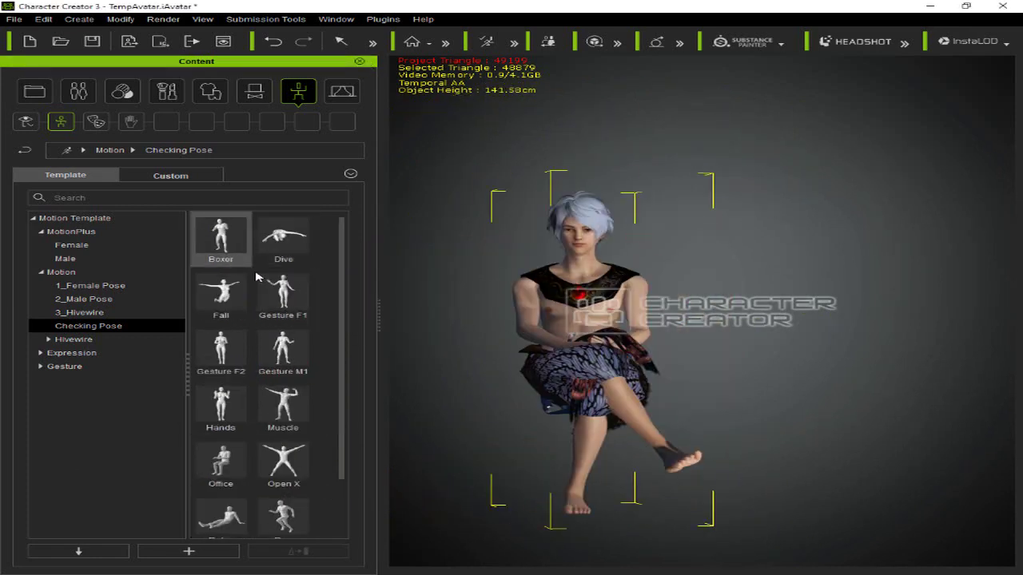
scroll(283, 512, down, 1)
click(284, 511)
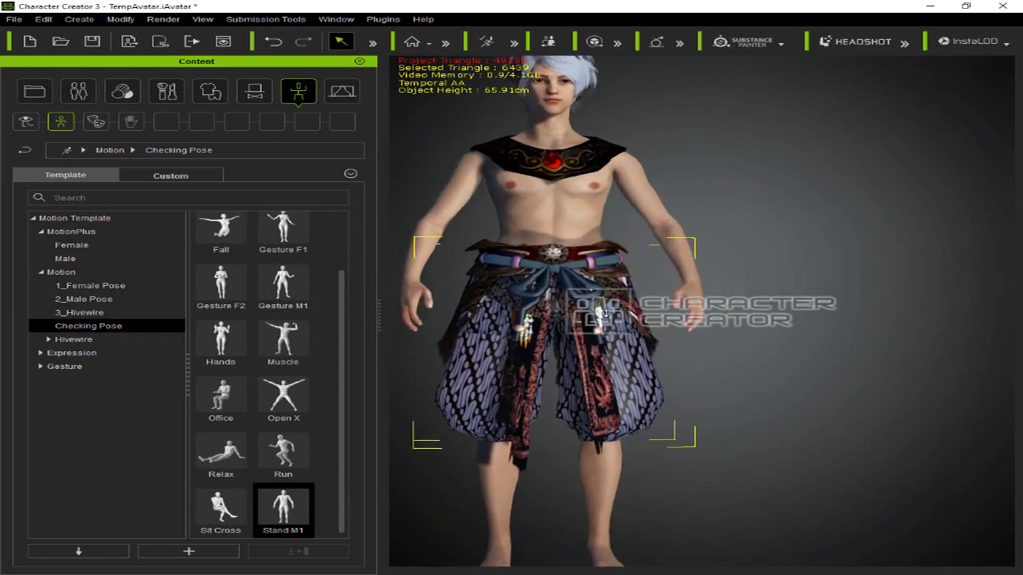